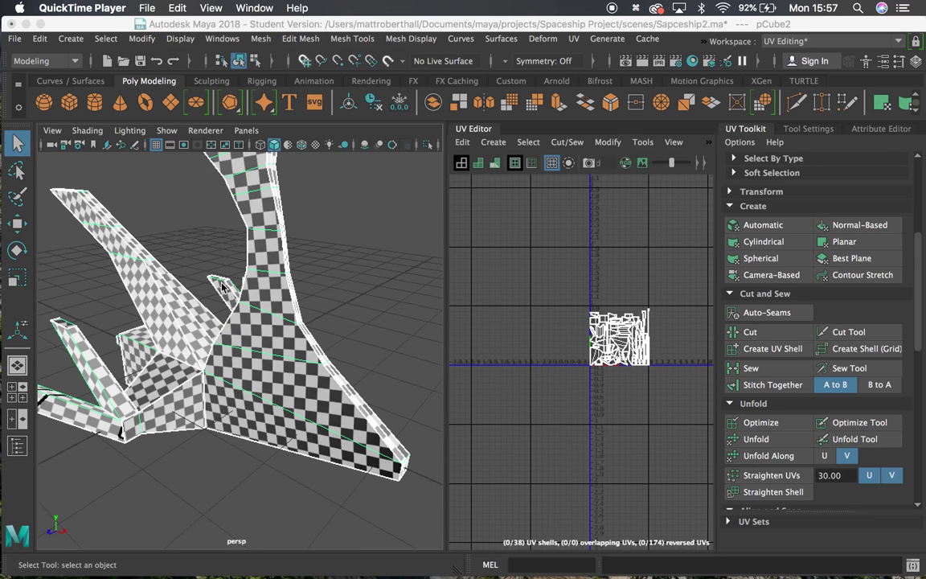
# Create new UVs for the whole spaceship with an Automatic projection using its current settings.
pyautogui.keyDown('alt'); pyautogui.moveTo(231, 270); pyautogui.dragTo(290, 277); pyautogui.keyUp('alt')
pyautogui.scroll(-3, 210, 272)
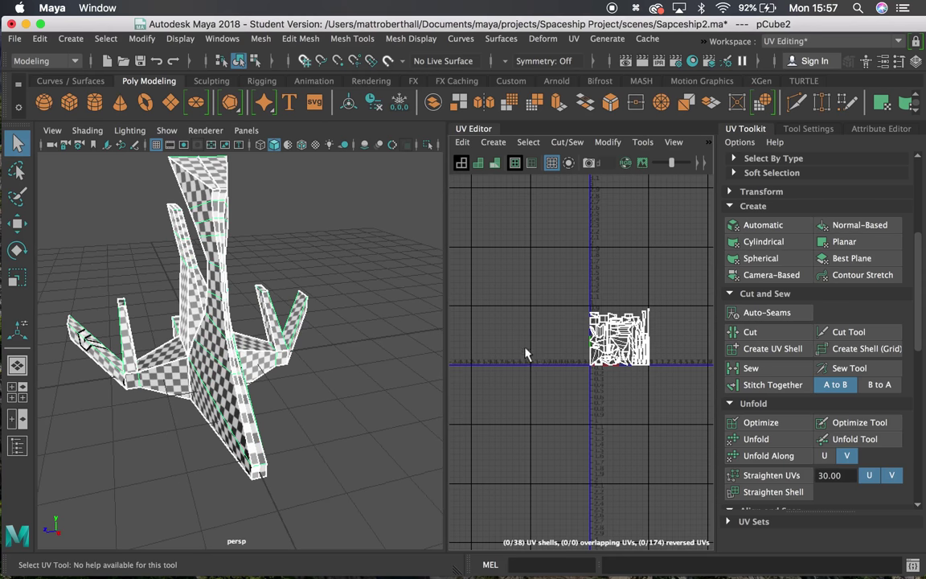
pyautogui.keyDown('alt'); pyautogui.moveTo(529, 354); pyautogui.dragTo(653, 388, button='right'); pyautogui.keyUp('alt')
pyautogui.keyDown('alt'); pyautogui.moveTo(632, 369); pyautogui.dragTo(494, 367, button='middle'); pyautogui.keyUp('alt')
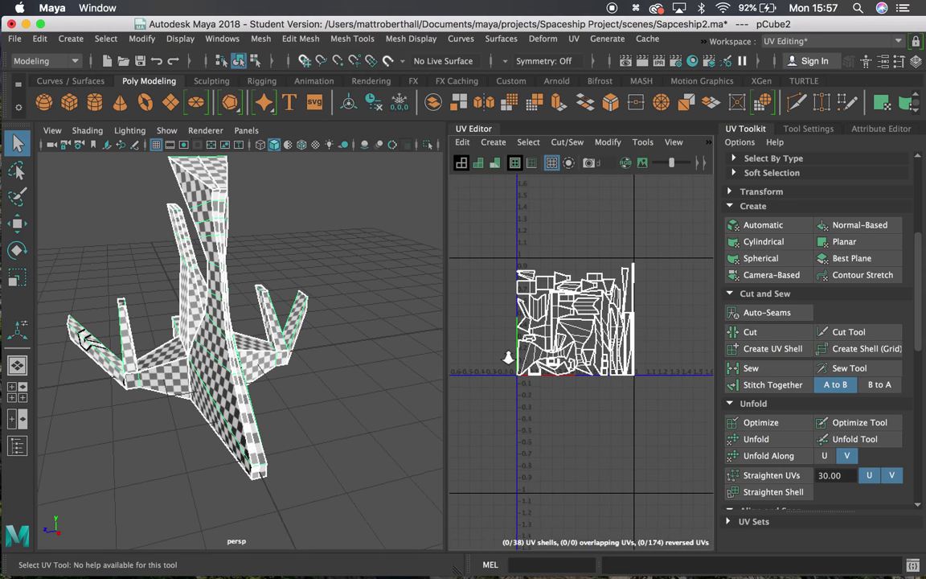
pyautogui.scroll(2, 508, 358)
pyautogui.scroll(1, 555, 333)
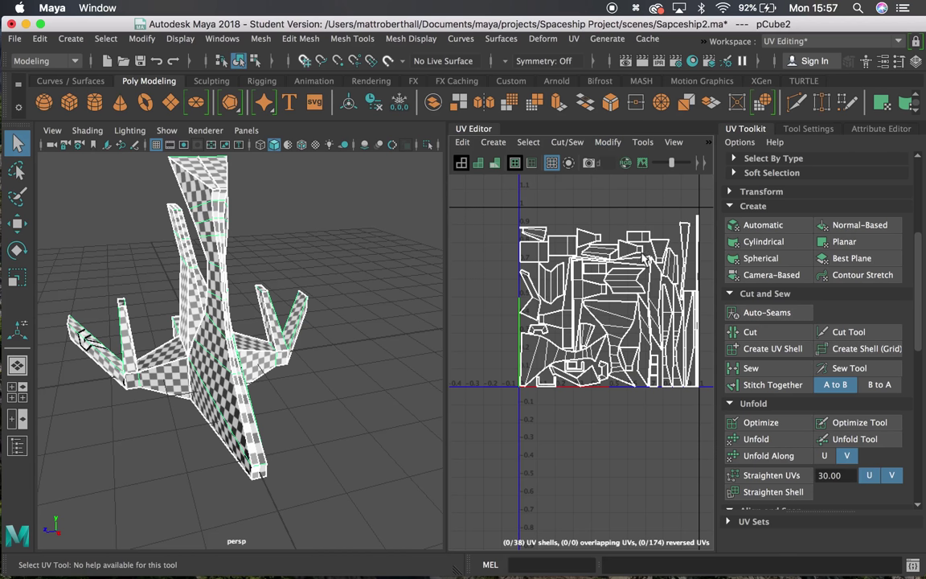
pyautogui.scroll(3, 921, 328)
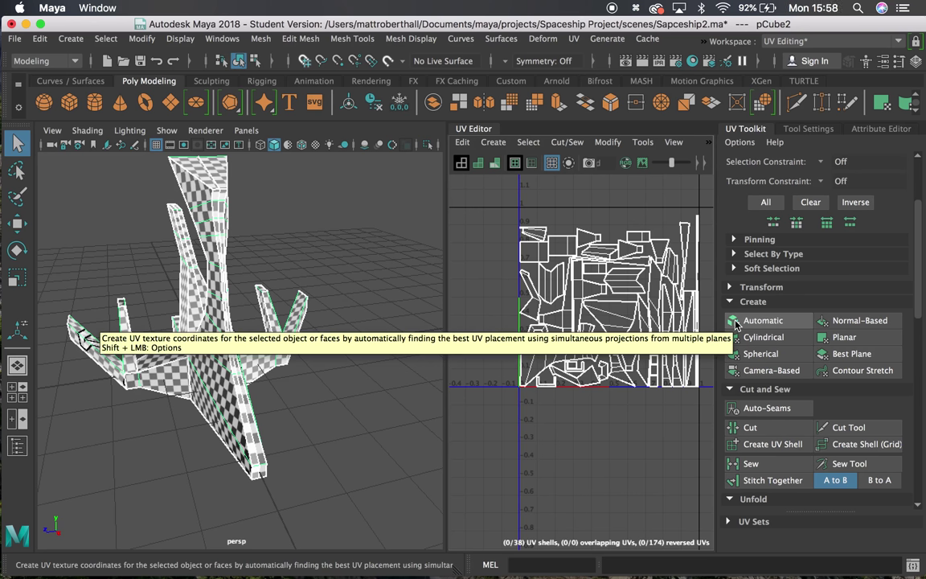
pyautogui.click(779, 322)
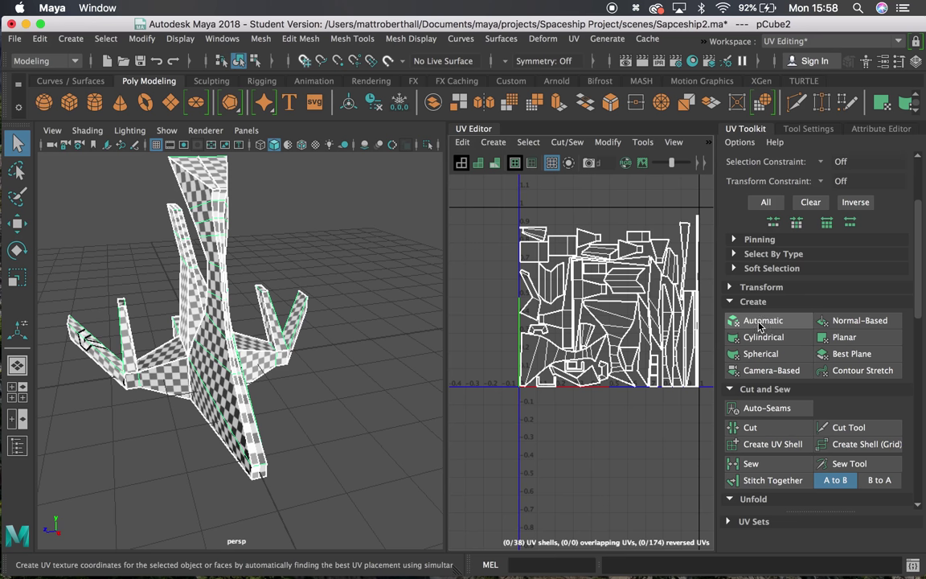
pyautogui.click(760, 321)
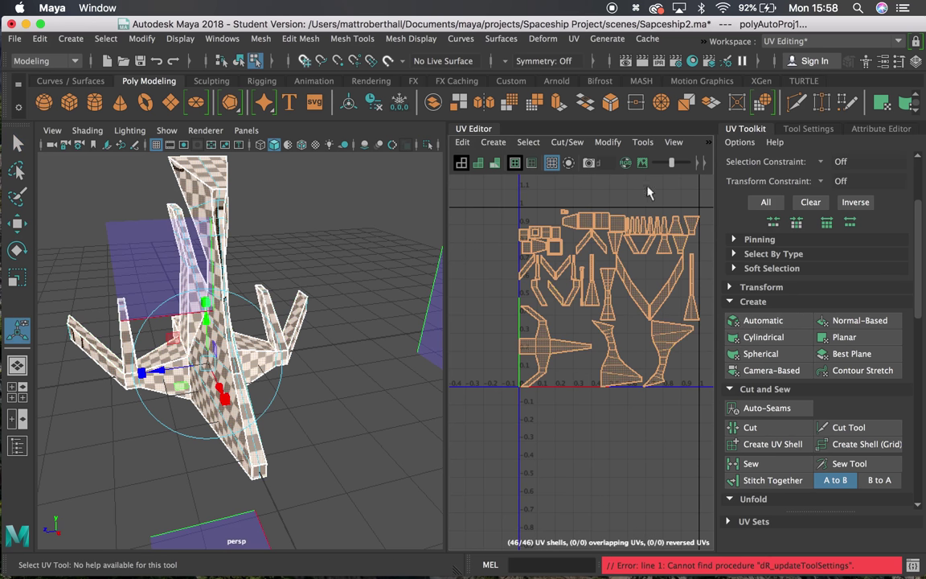
# Open the options of the Automatic projection for the spaceship.
pyautogui.keyDown('alt'); pyautogui.moveTo(275, 372); pyautogui.dragTo(318, 376); pyautogui.keyUp('alt')
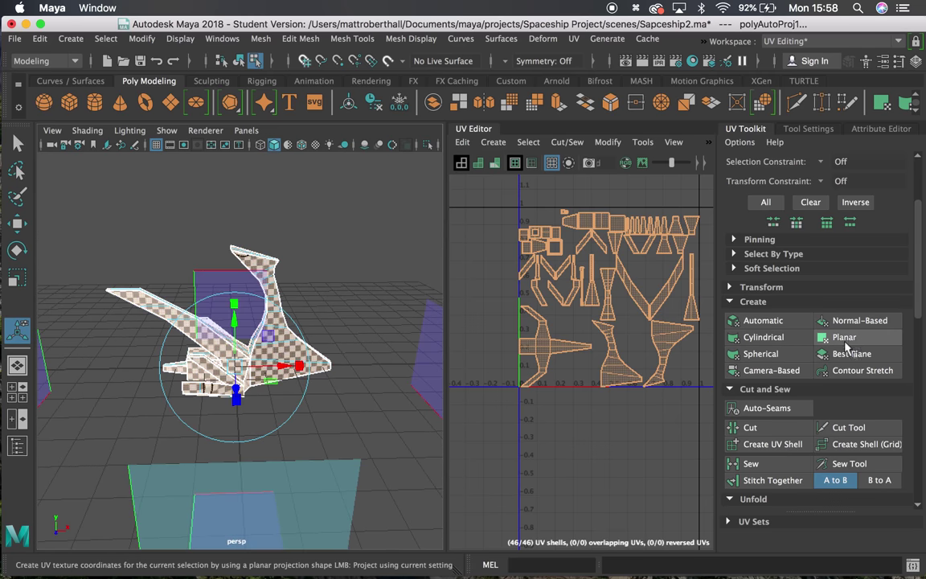
pyautogui.keyDown('shift'); pyautogui.click(775, 322); pyautogui.keyUp('shift')
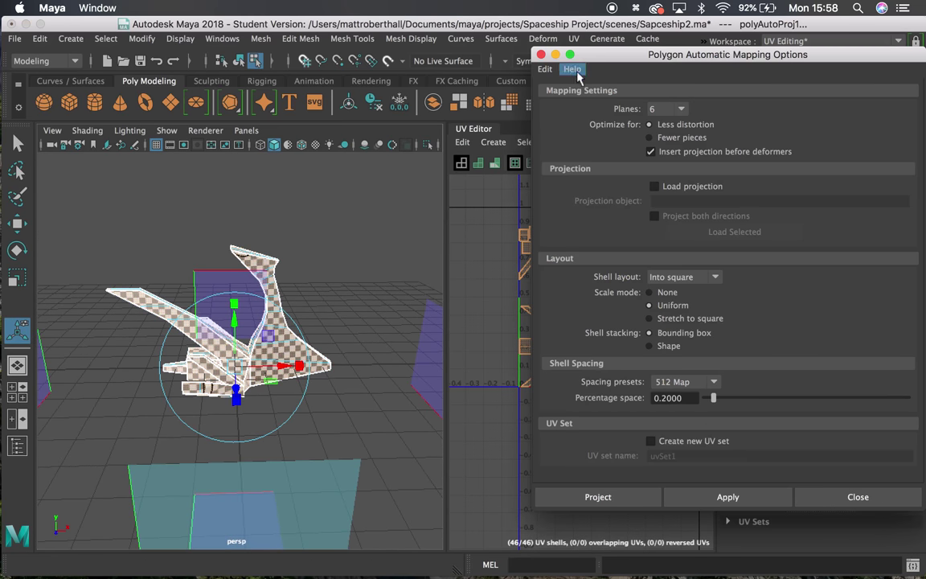
pyautogui.click(541, 55)
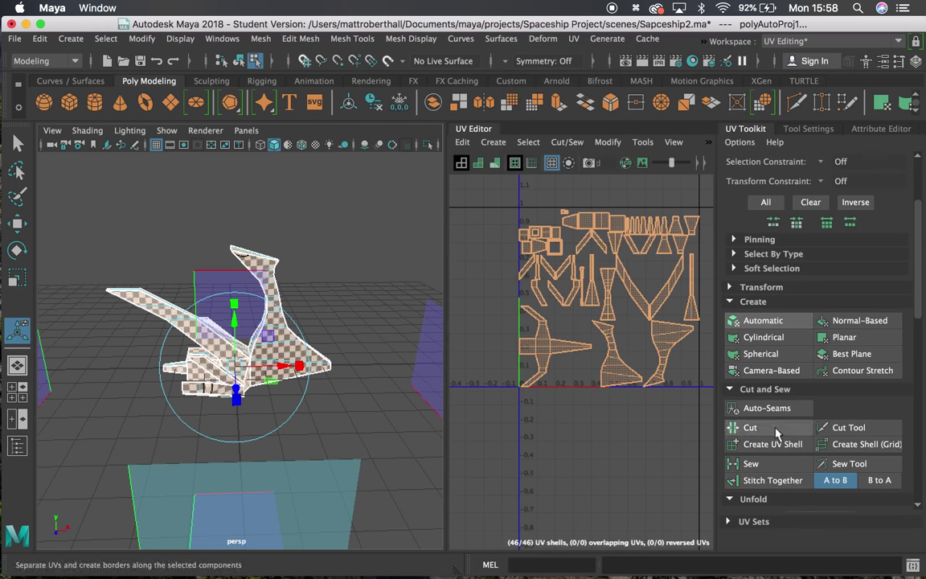
pyautogui.keyDown('shift'); pyautogui.click(756, 324); pyautogui.keyUp('shift')
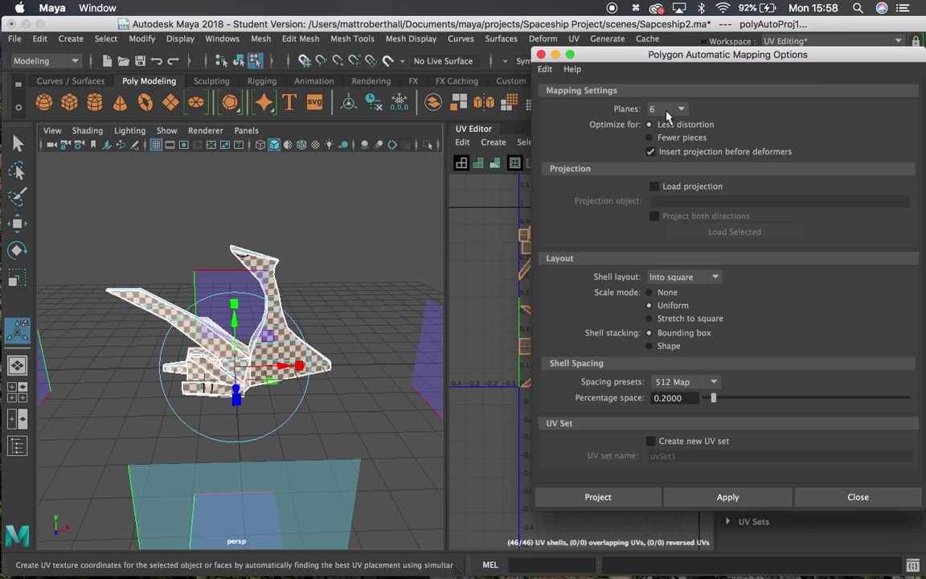
# Examine the six projection planes around the spaceship and how they face its wings and fins.
pyautogui.scroll(-10, 191, 320)
pyautogui.keyDown('alt'); pyautogui.moveTo(192, 320); pyautogui.dragTo(248, 315); pyautogui.keyUp('alt')
pyautogui.keyDown('alt'); pyautogui.moveTo(248, 315); pyautogui.dragTo(359, 381, button='right'); pyautogui.keyUp('alt')
pyautogui.keyDown('alt'); pyautogui.moveTo(259, 336); pyautogui.dragTo(299, 356); pyautogui.keyUp('alt')
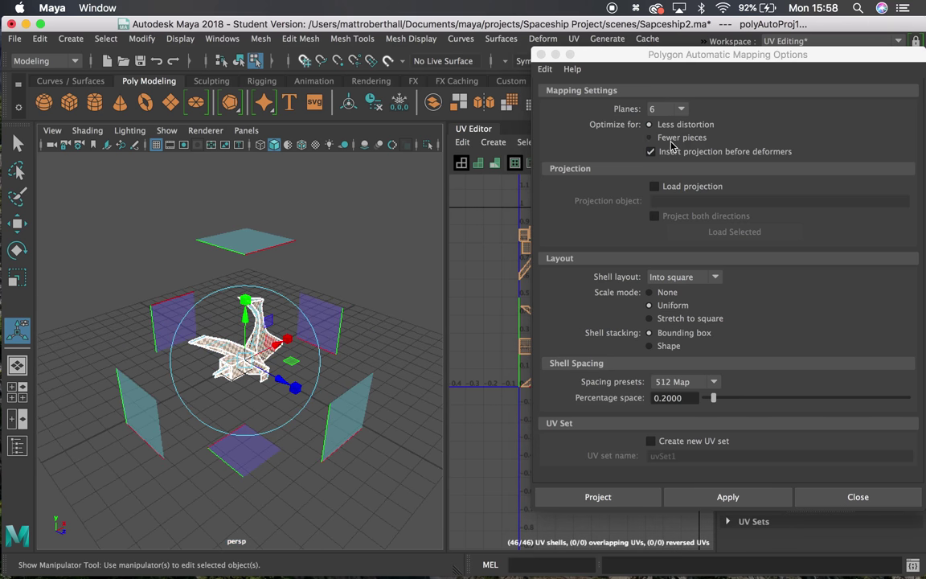
pyautogui.scroll(6, 129, 397)
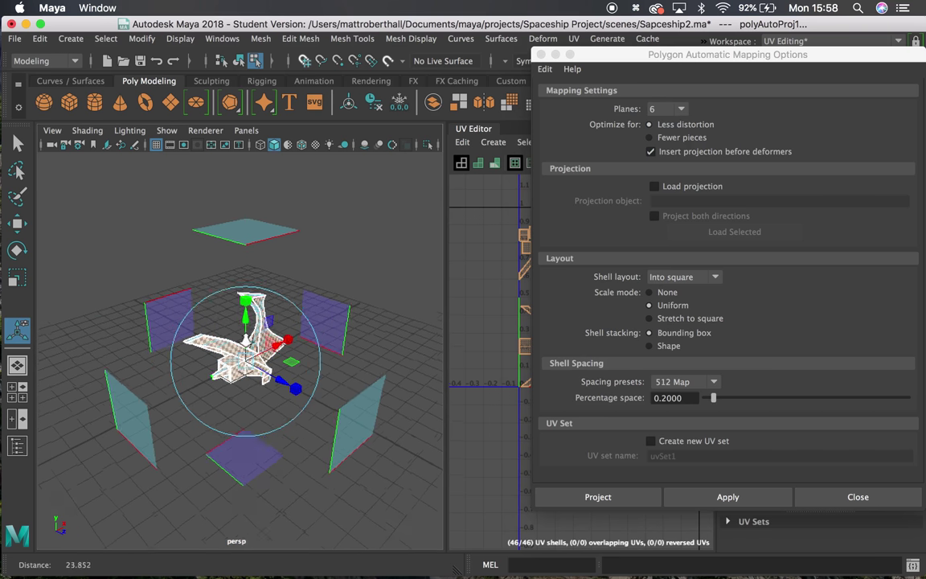
pyautogui.keyDown('alt'); pyautogui.moveTo(128, 397); pyautogui.dragTo(123, 324); pyautogui.keyUp('alt')
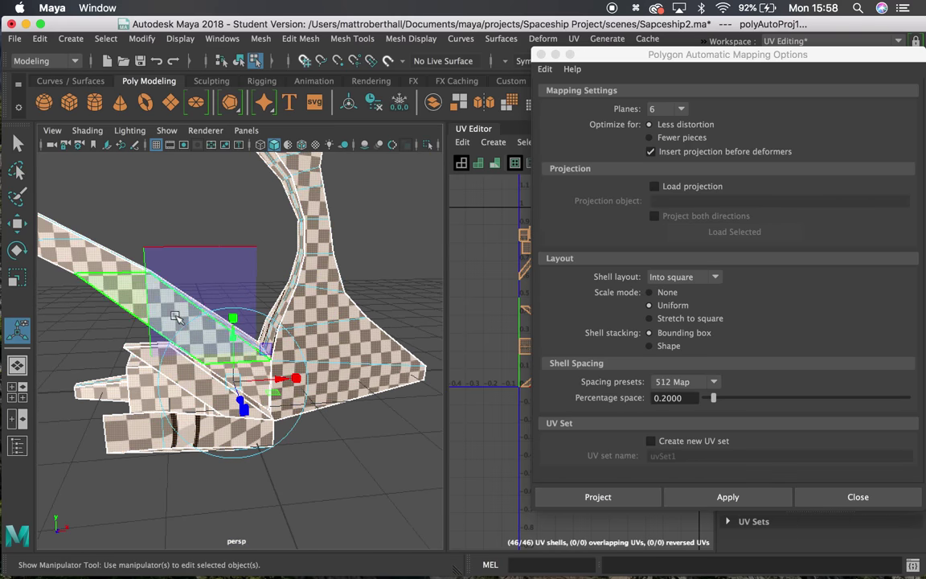
pyautogui.scroll(-5, 172, 312)
pyautogui.keyDown('alt'); pyautogui.moveTo(305, 339); pyautogui.dragTo(216, 354); pyautogui.keyUp('alt')
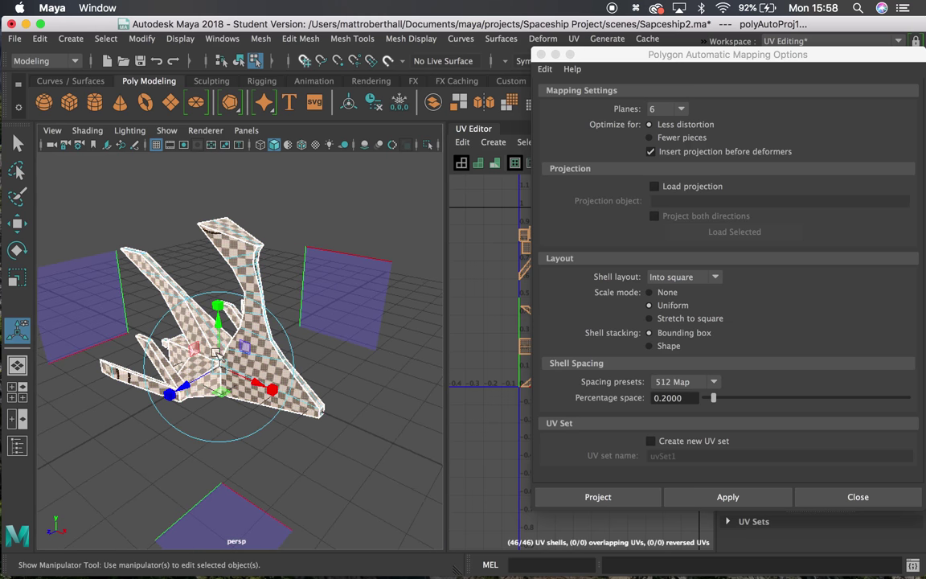
# Reproject the spaceship's UVs automatically with 6 planes, optimized for fewer pieces.
pyautogui.click(657, 138)
pyautogui.click(477, 255)
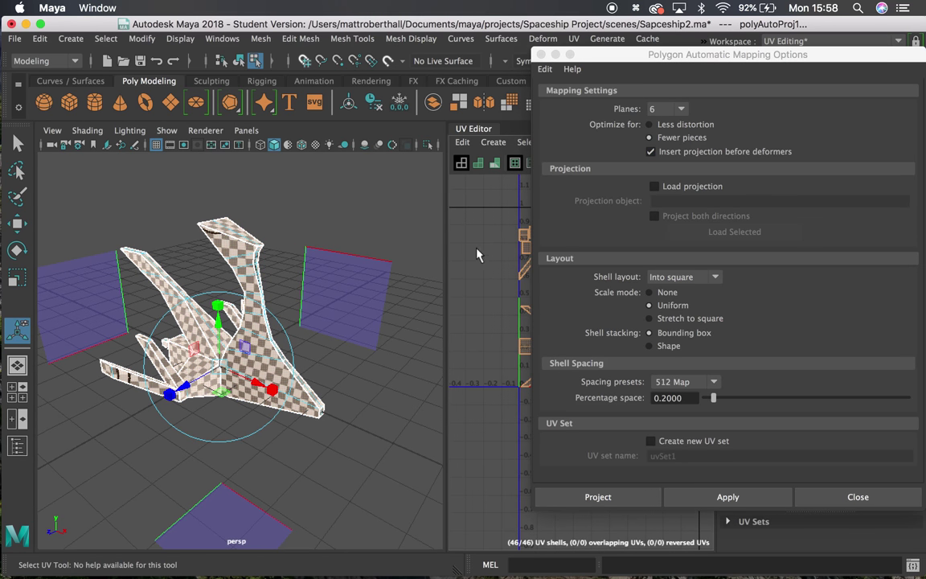
pyautogui.keyDown('alt'); pyautogui.moveTo(489, 252); pyautogui.dragTo(466, 274, button='middle'); pyautogui.keyUp('alt')
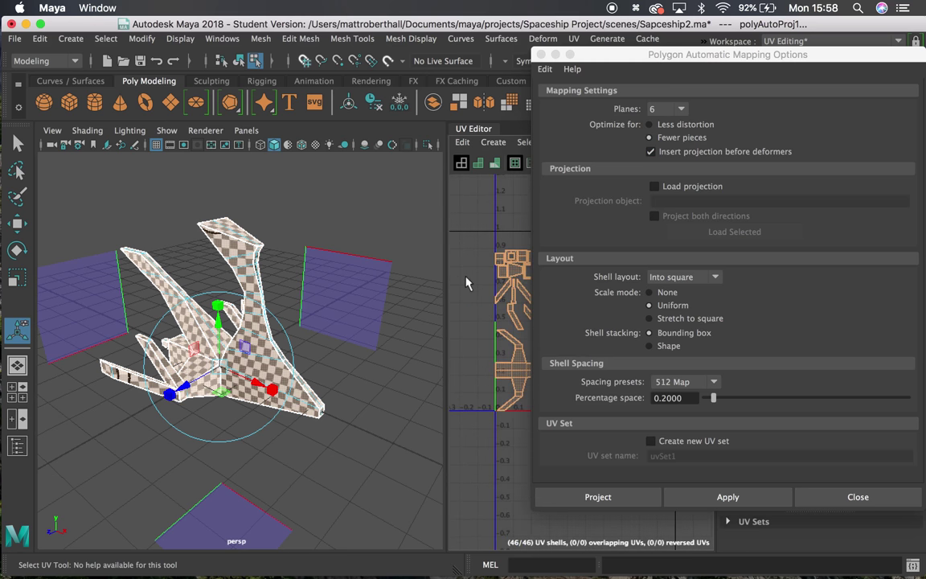
pyautogui.moveTo(726, 61)
pyautogui.mouseDown()
pyautogui.moveTo(909, 109)
pyautogui.moveTo(733, 75)
pyautogui.mouseUp()
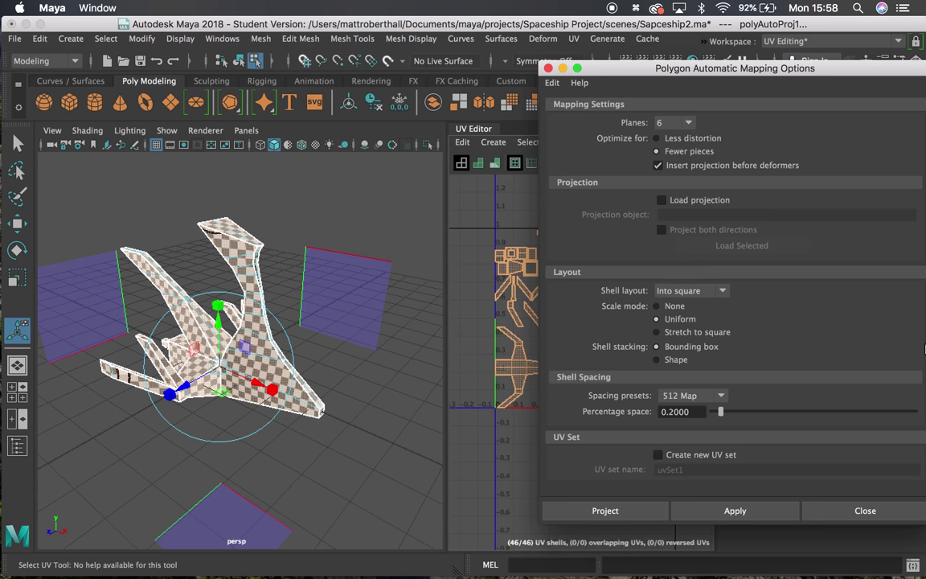
pyautogui.moveTo(845, 66); pyautogui.dragTo(811, 34)
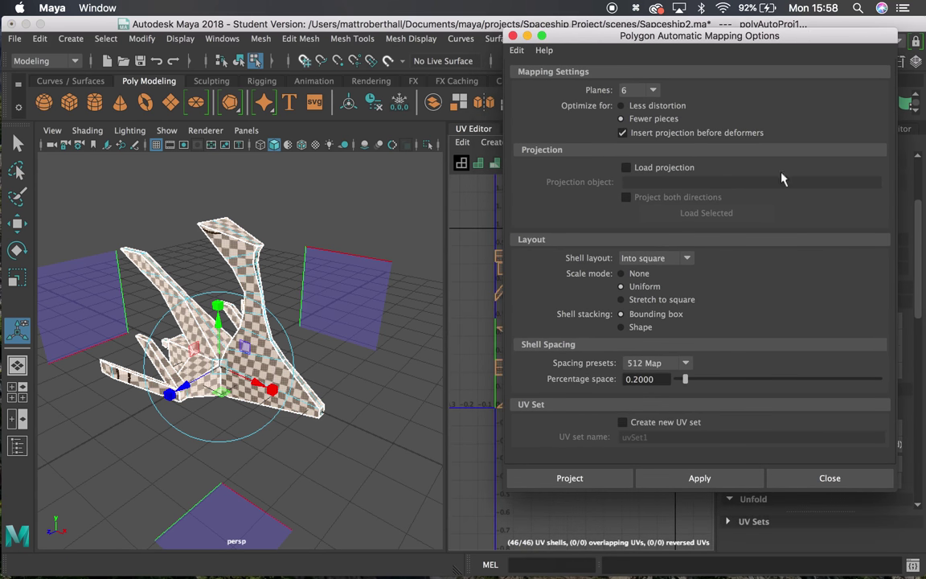
pyautogui.click(568, 477)
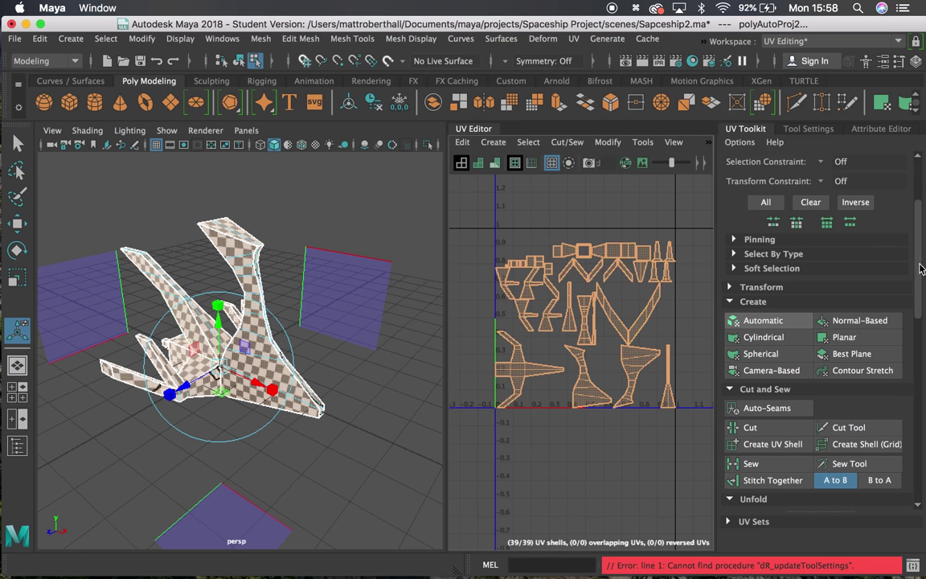
# Lay out all of the spaceship's UV shells within the UV square.
pyautogui.scroll(-5, 884, 322)
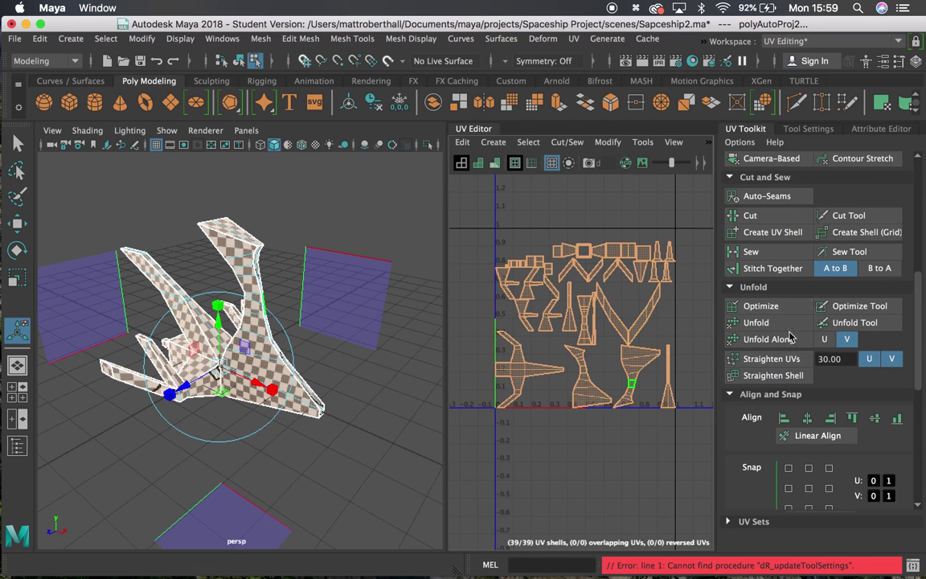
pyautogui.scroll(-8, 924, 324)
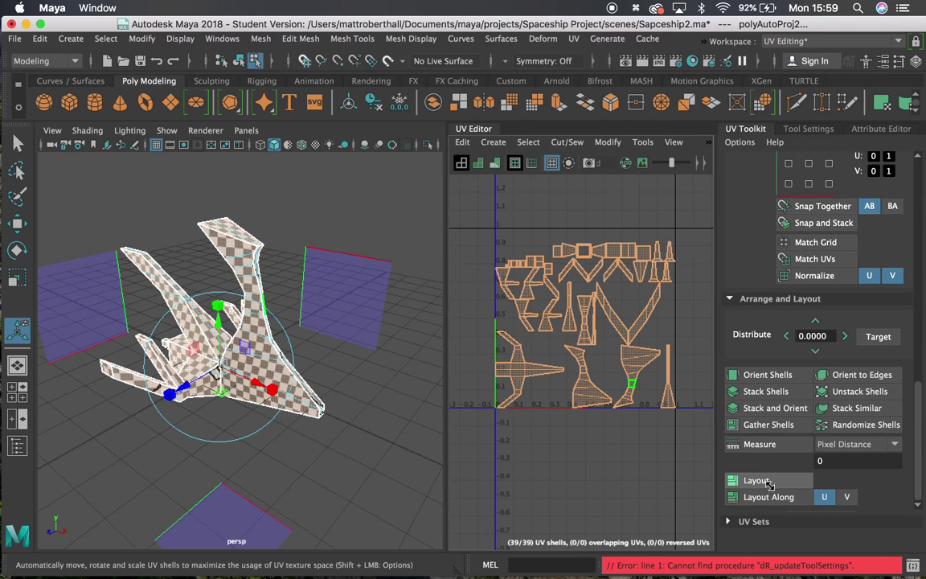
pyautogui.click(729, 479)
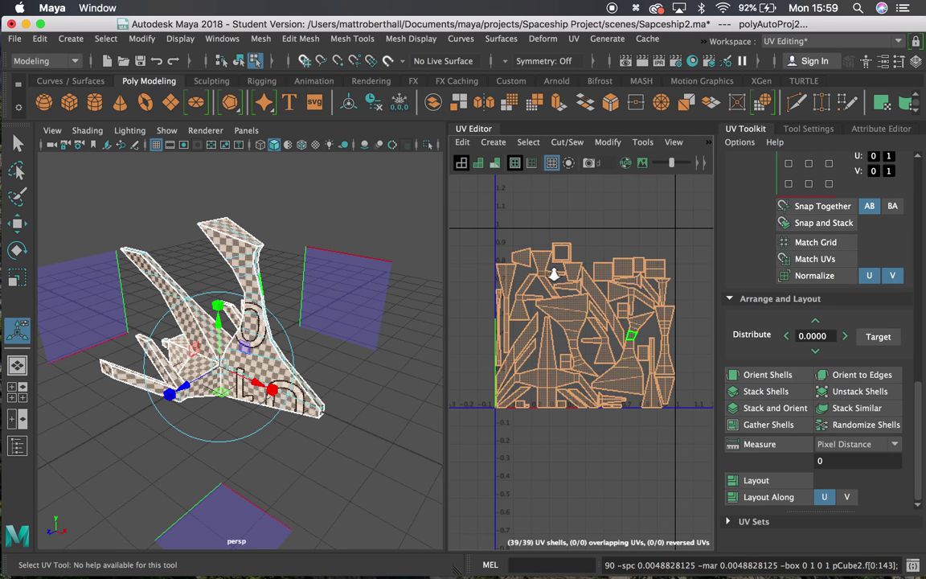
pyautogui.keyDown('alt'); pyautogui.moveTo(554, 274); pyautogui.dragTo(612, 317, button='right'); pyautogui.keyUp('alt')
pyautogui.keyDown('alt'); pyautogui.moveTo(595, 366); pyautogui.dragTo(599, 288, button='middle'); pyautogui.keyUp('alt')
pyautogui.keyDown('alt'); pyautogui.moveTo(598, 288); pyautogui.dragTo(516, 261, button='right'); pyautogui.keyUp('alt')
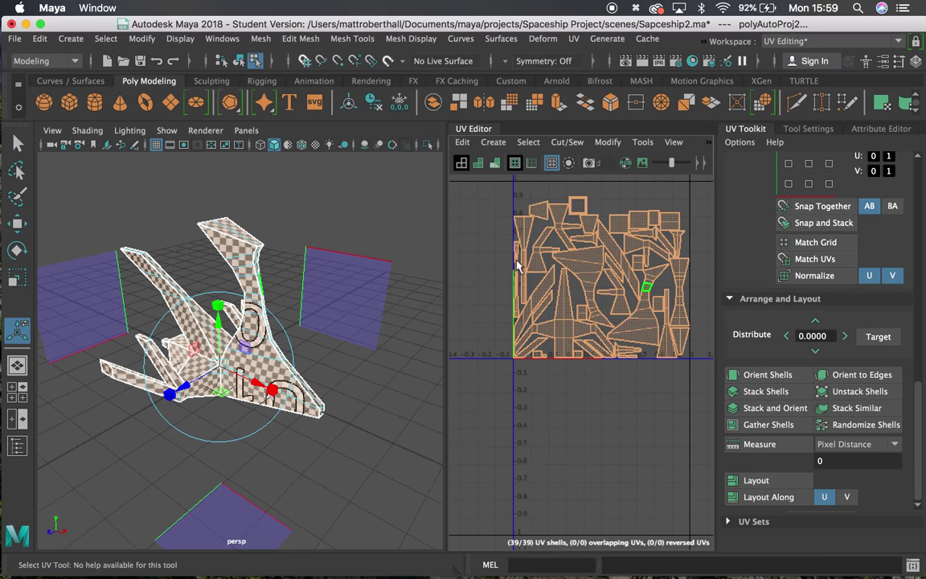
pyautogui.moveTo(517, 265); pyautogui.dragTo(523, 278, button='middle')
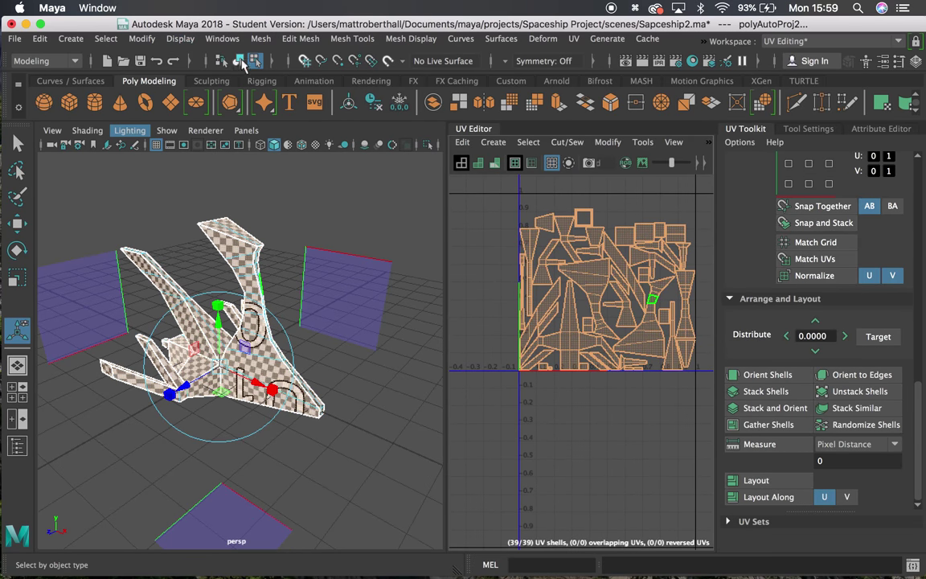
# Switch to selection by object type and widen the UV Editor beside the perspective view.
pyautogui.click(239, 61)
pyautogui.scroll(8, 274, 385)
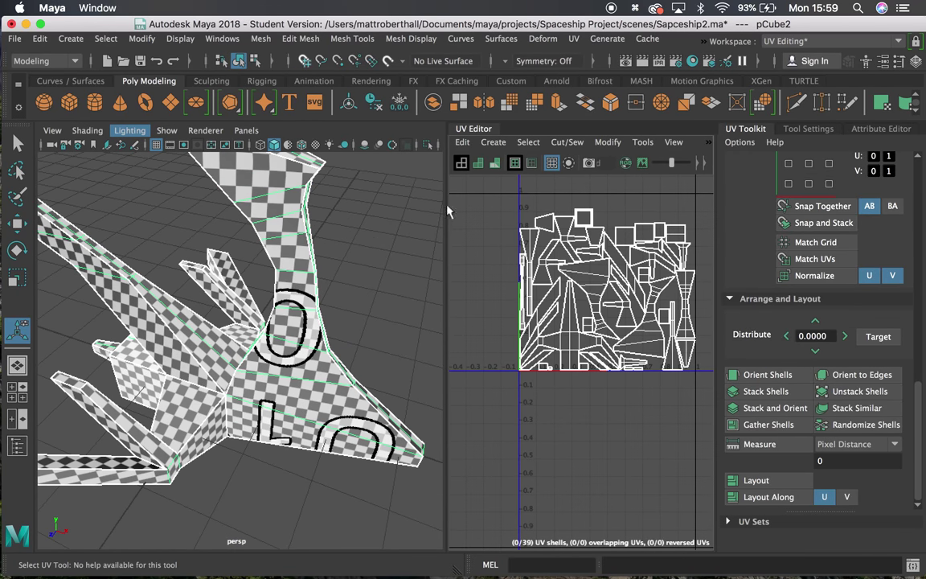
pyautogui.moveTo(448, 211); pyautogui.dragTo(286, 221)
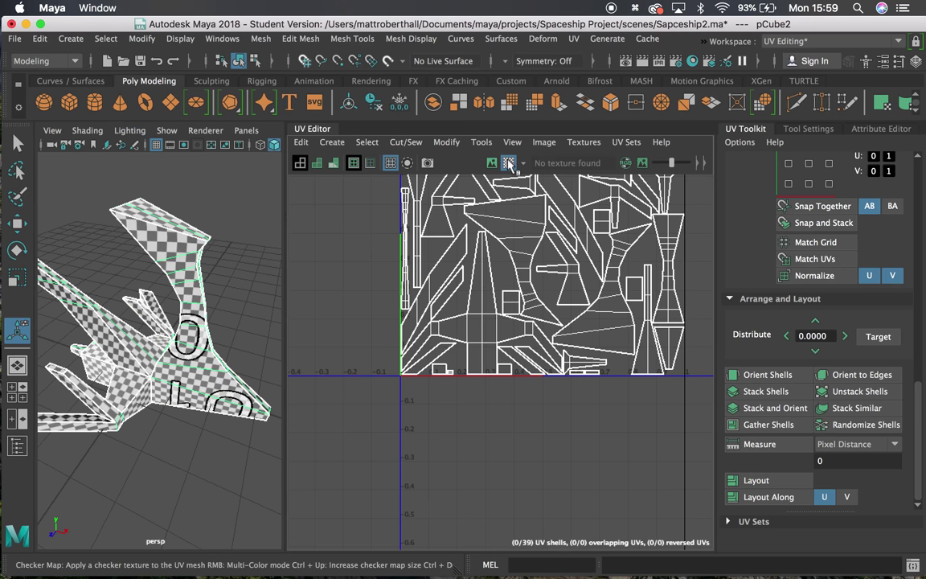
# Turn off the checker map on the spaceship.
pyautogui.click(511, 164)
pyautogui.scroll(-3, 200, 356)
pyautogui.keyDown('alt'); pyautogui.moveTo(199, 356); pyautogui.dragTo(287, 312); pyautogui.keyUp('alt')
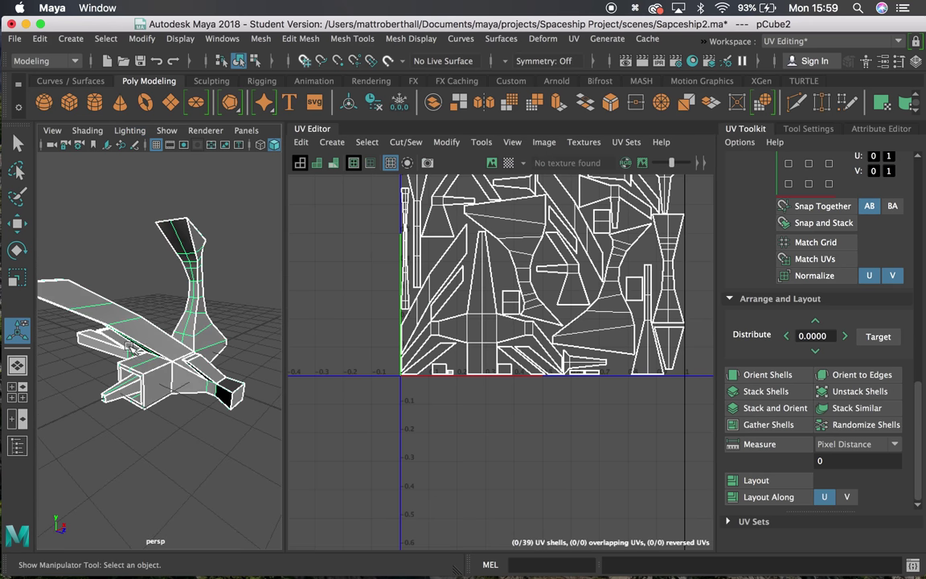
# Select the long side face of the wingtip fin in face mode to locate its UV shell.
pyautogui.keyDown('alt'); pyautogui.moveTo(121, 344); pyautogui.dragTo(210, 358); pyautogui.keyUp('alt')
pyautogui.scroll(5, 209, 358)
pyautogui.keyDown('alt'); pyautogui.moveTo(211, 359); pyautogui.dragTo(76, 398, button='middle'); pyautogui.keyUp('alt')
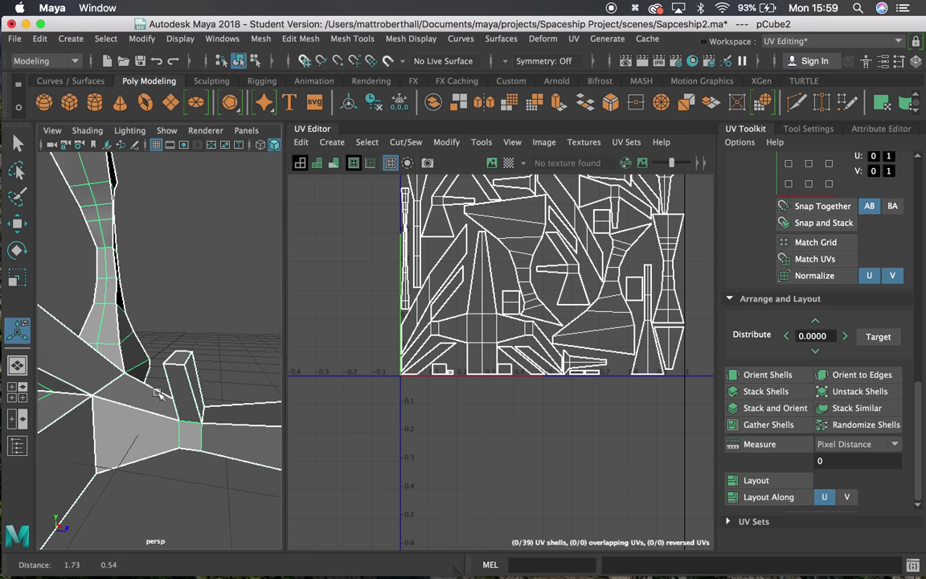
pyautogui.keyDown('alt'); pyautogui.moveTo(184, 385); pyautogui.dragTo(134, 475); pyautogui.keyUp('alt')
pyautogui.click(155, 436)
pyautogui.moveTo(158, 165); pyautogui.dragTo(156, 206, button='right')
pyautogui.click(148, 394)
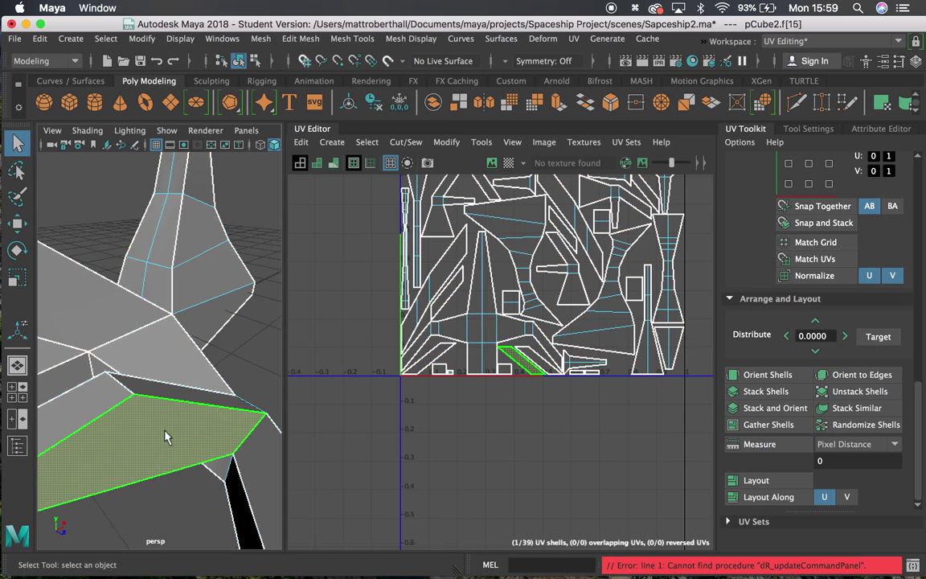
pyautogui.keyDown('alt'); pyautogui.moveTo(213, 408); pyautogui.dragTo(150, 426); pyautogui.keyUp('alt')
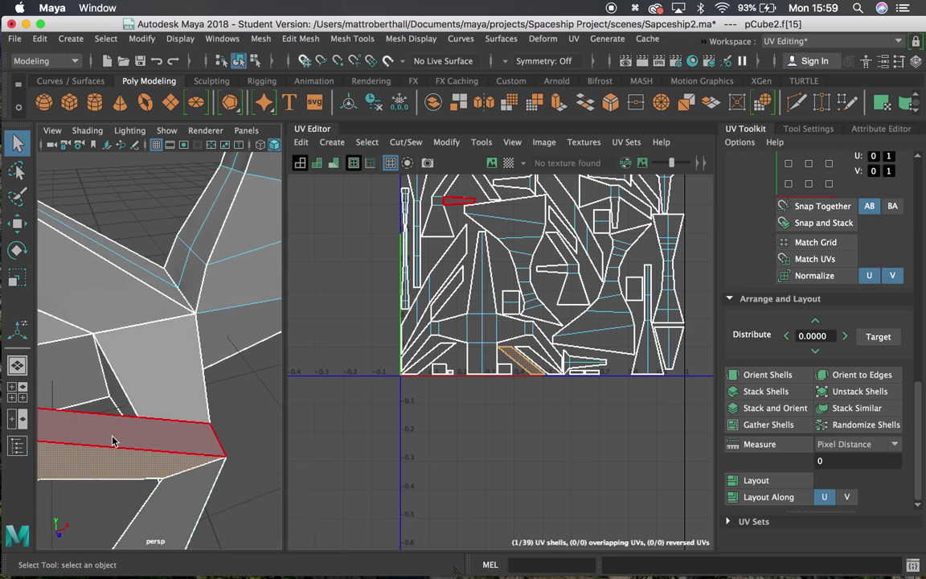
# Select the two long edges of the wingtip fin in edge mode and sew their UVs together.
pyautogui.moveTo(115, 438); pyautogui.dragTo(118, 135, button='right')
pyautogui.keyDown('alt'); pyautogui.moveTo(126, 441); pyautogui.dragTo(159, 427); pyautogui.keyUp('alt')
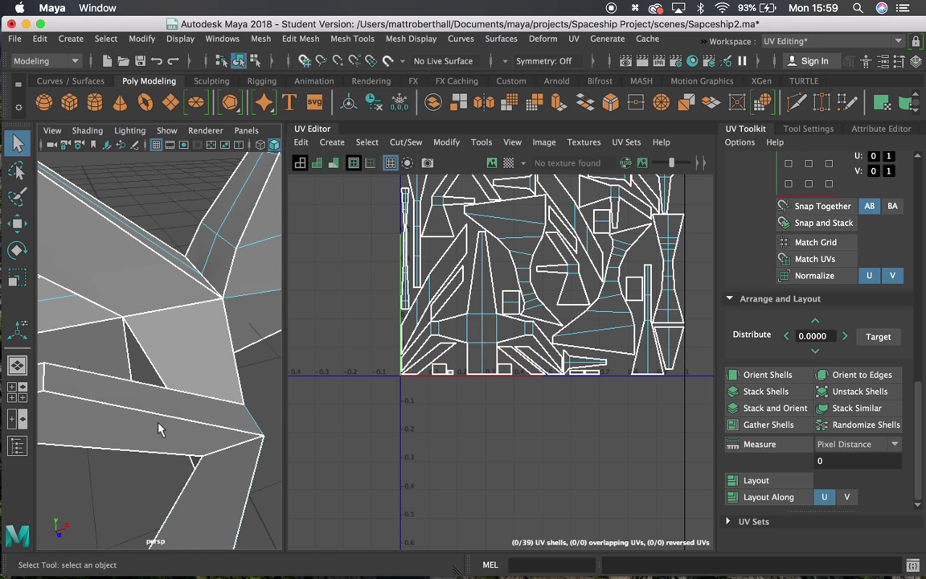
pyautogui.click(158, 421)
pyautogui.keyDown('alt'); pyautogui.moveTo(170, 375); pyautogui.dragTo(111, 342); pyautogui.keyUp('alt')
pyautogui.click(153, 330)
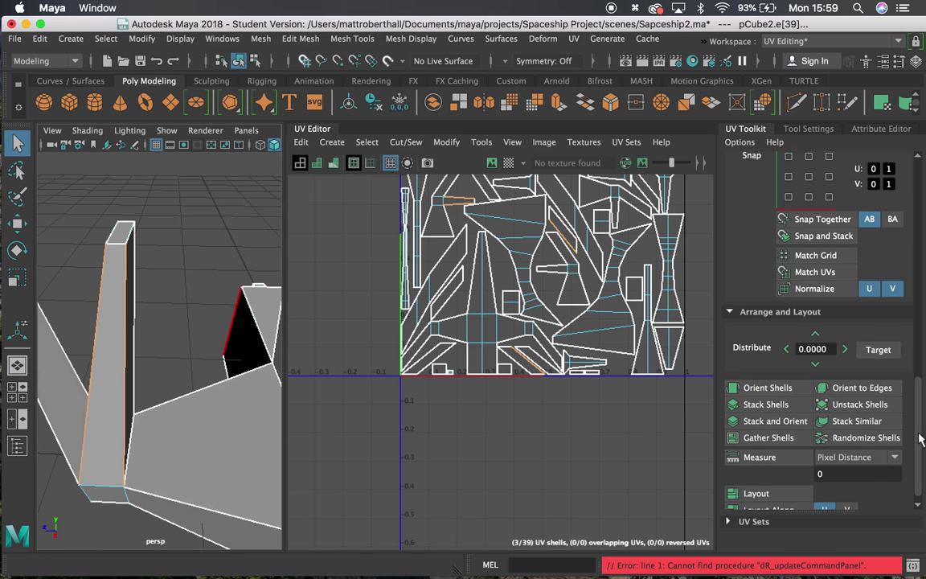
pyautogui.scroll(10, 912, 358)
pyautogui.scroll(1, 911, 354)
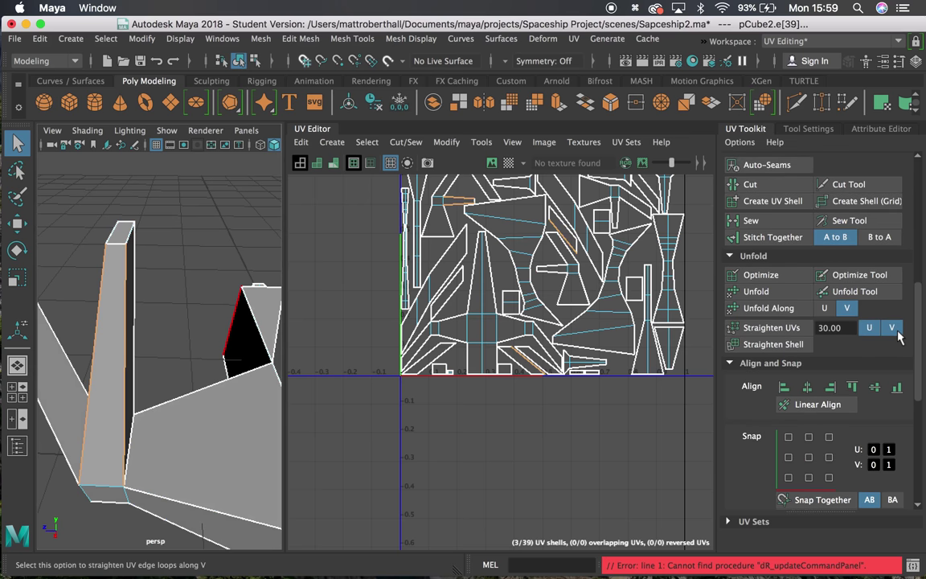
pyautogui.click(756, 221)
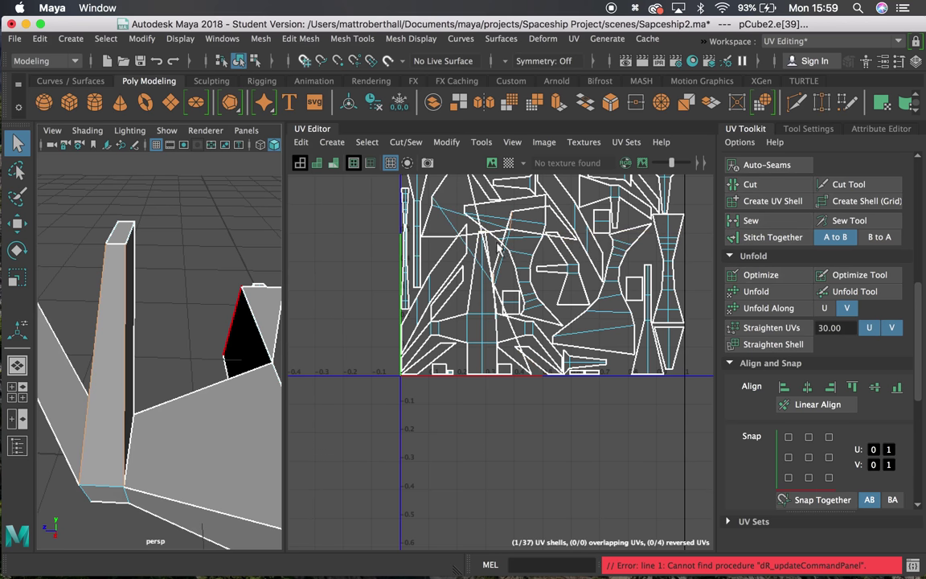
# Select the wingtip fin's whole UV shell in UV Shell mode and move it out beside the other shells, outside the 0–1 space.
pyautogui.moveTo(461, 222); pyautogui.dragTo(406, 171, button='right')
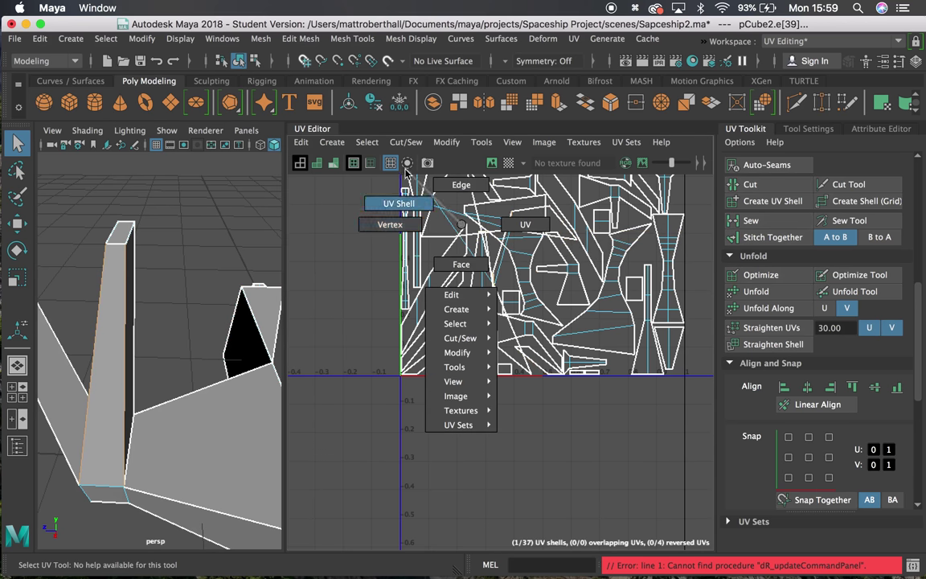
pyautogui.moveTo(404, 207); pyautogui.dragTo(404, 208, button='right')
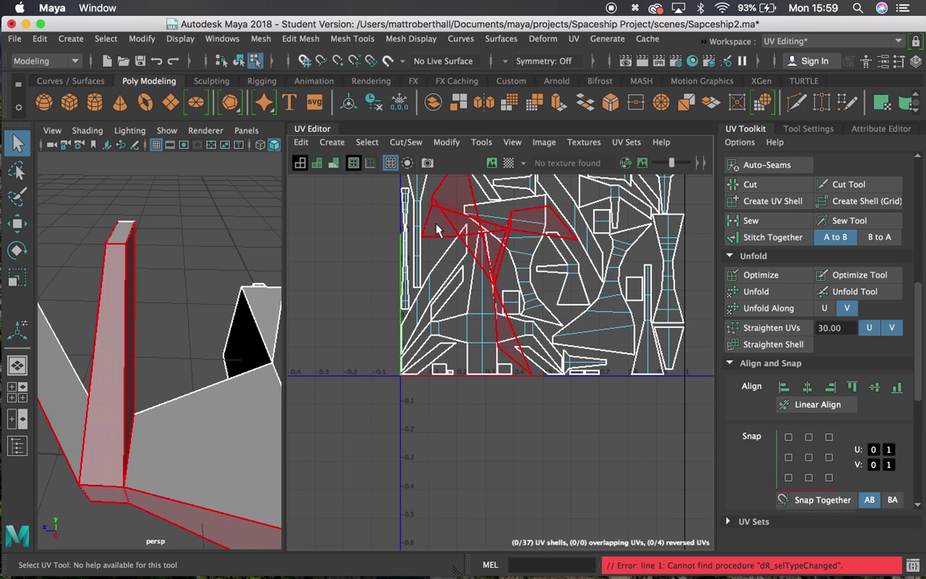
pyautogui.click(436, 226)
pyautogui.scroll(-5, 534, 302)
pyautogui.press('w')
pyautogui.moveTo(521, 286); pyautogui.dragTo(401, 256)
# Unfold the separated wingtip fin UV shell.
pyautogui.scroll(-6, 804, 386)
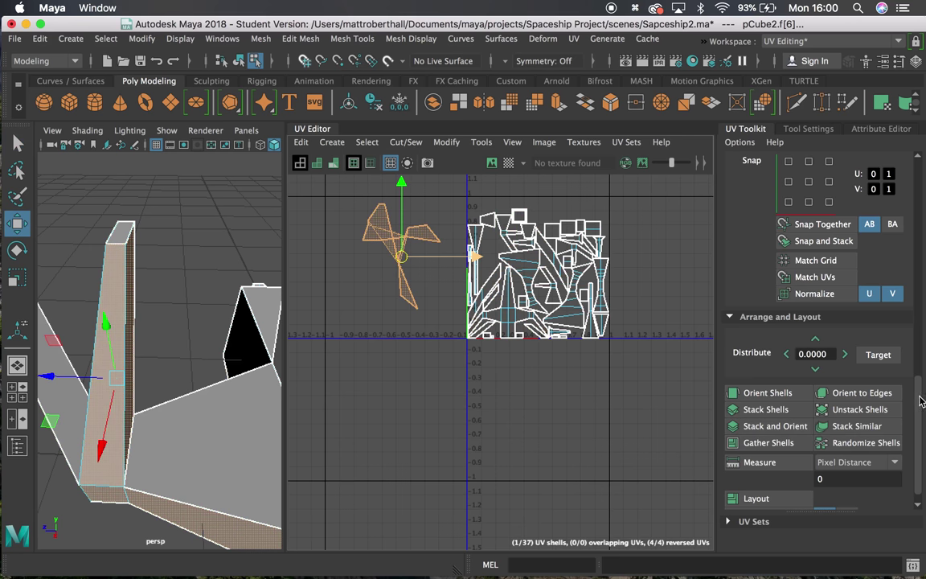
pyautogui.moveTo(920, 400); pyautogui.dragTo(887, 304)
pyautogui.click(767, 295)
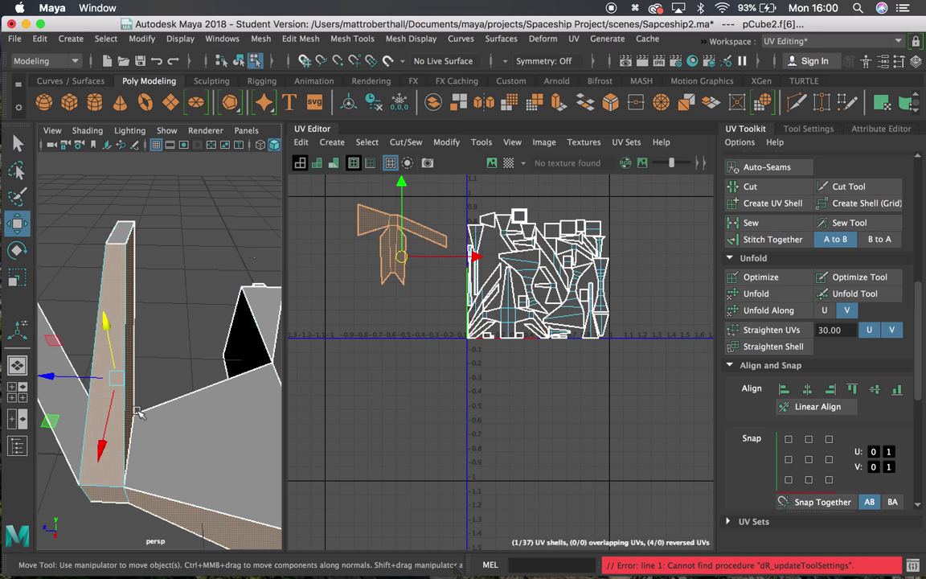
# Turn on the checker map and inspect the wingtip fin for texture stretching.
pyautogui.keyDown('alt'); pyautogui.moveTo(138, 412); pyautogui.dragTo(163, 326); pyautogui.keyUp('alt')
pyautogui.scroll(3, 454, 265)
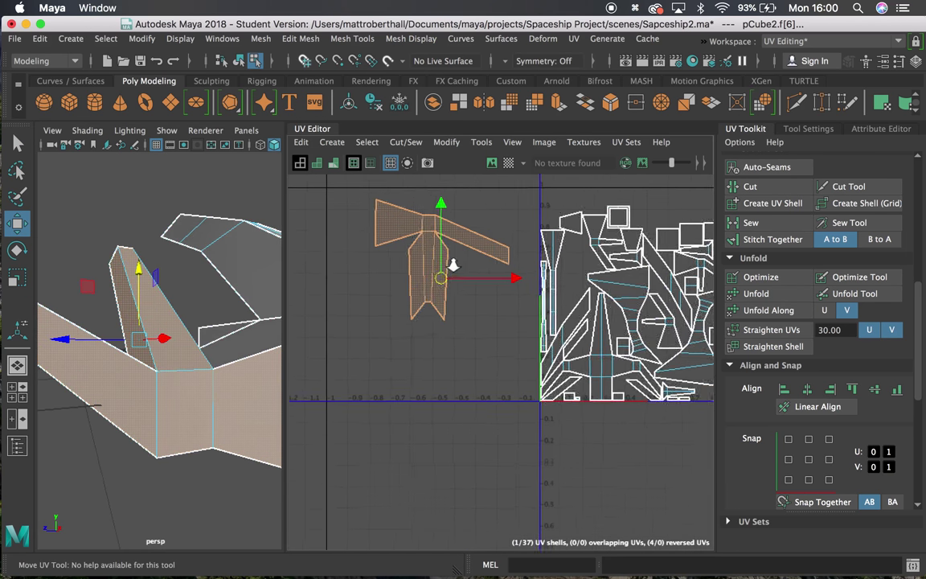
pyautogui.scroll(3, 530, 306)
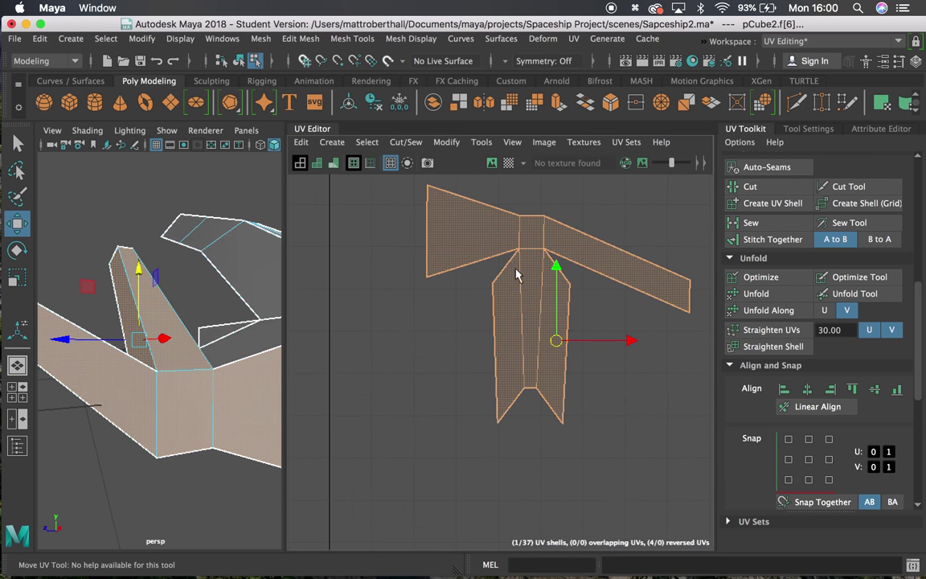
pyautogui.click(509, 164)
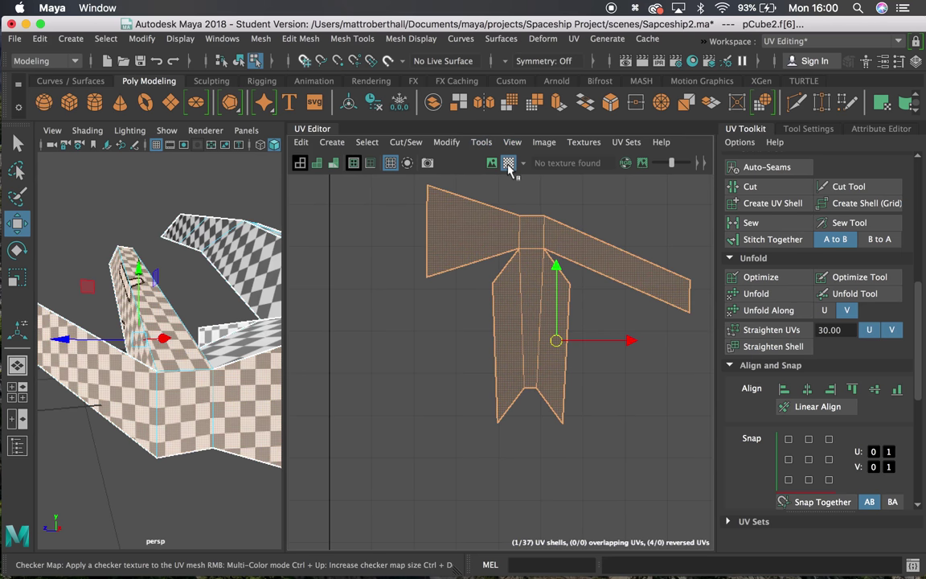
pyautogui.keyDown('alt'); pyautogui.moveTo(145, 377); pyautogui.dragTo(440, 392); pyautogui.keyUp('alt')
pyautogui.scroll(5, 215, 252)
pyautogui.moveTo(215, 251)
pyautogui.keyDown('alt'); pyautogui.mouseDown()
pyautogui.moveTo(226, 249)
pyautogui.moveTo(217, 244)
pyautogui.mouseUp(); pyautogui.keyUp('alt')
pyautogui.click(217, 245)
pyautogui.keyDown('alt'); pyautogui.moveTo(218, 316); pyautogui.dragTo(157, 333, button='right'); pyautogui.keyUp('alt')
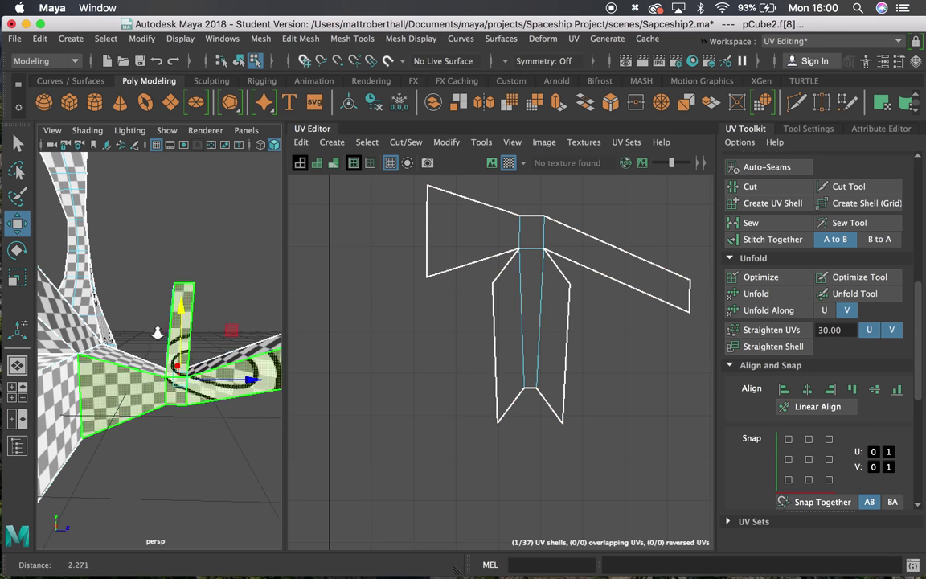
pyautogui.keyDown('alt'); pyautogui.moveTo(157, 333); pyautogui.dragTo(208, 331); pyautogui.keyUp('alt')
pyautogui.keyDown('alt'); pyautogui.moveTo(164, 368); pyautogui.dragTo(187, 359); pyautogui.keyUp('alt')
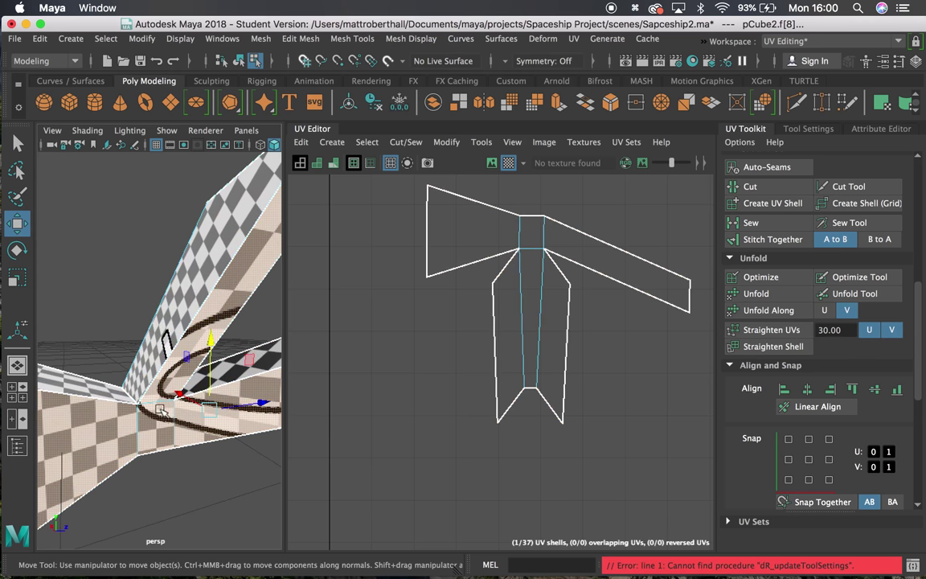
# Select the short edge at the base of the wingtip fin in edge mode and cut its UVs.
pyautogui.moveTo(161, 411); pyautogui.dragTo(153, 141, button='right')
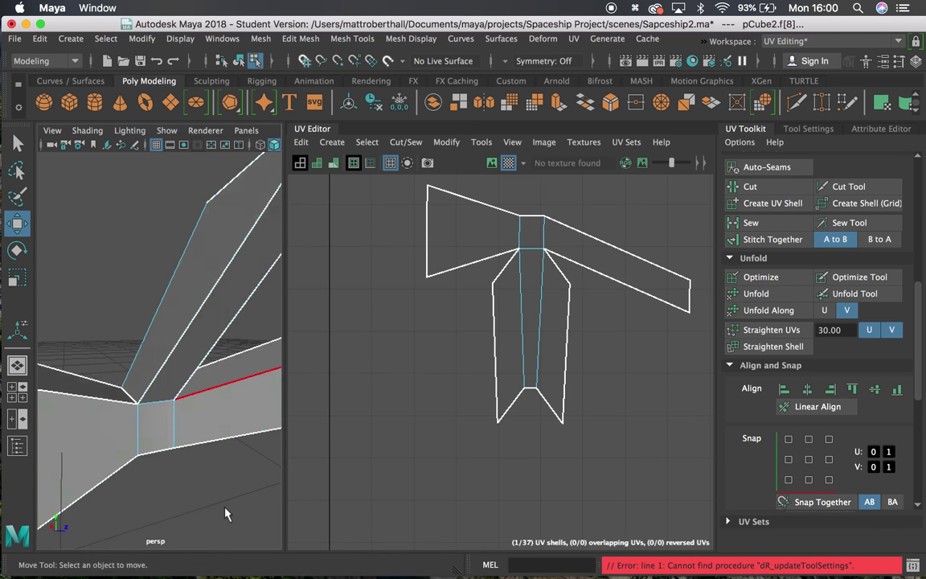
pyautogui.click(167, 410)
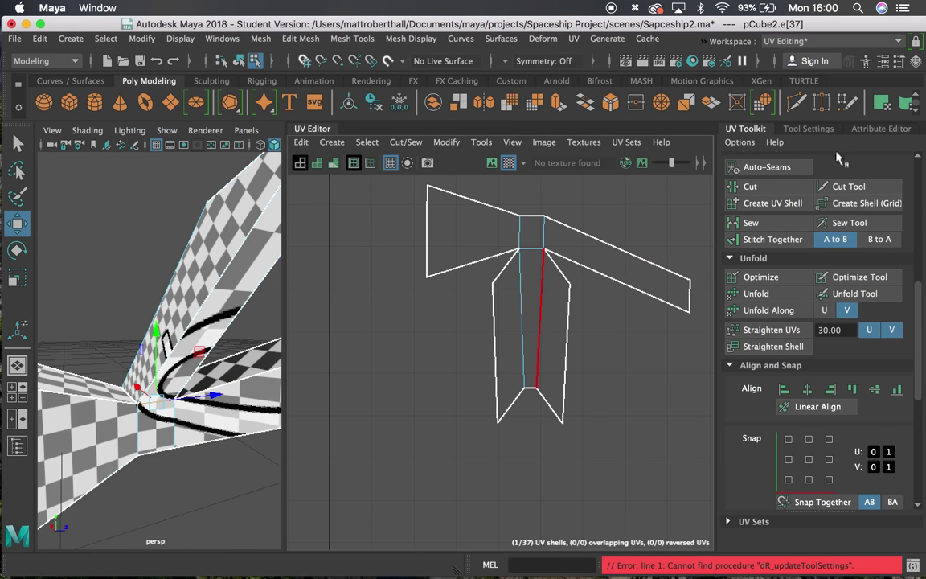
pyautogui.click(768, 190)
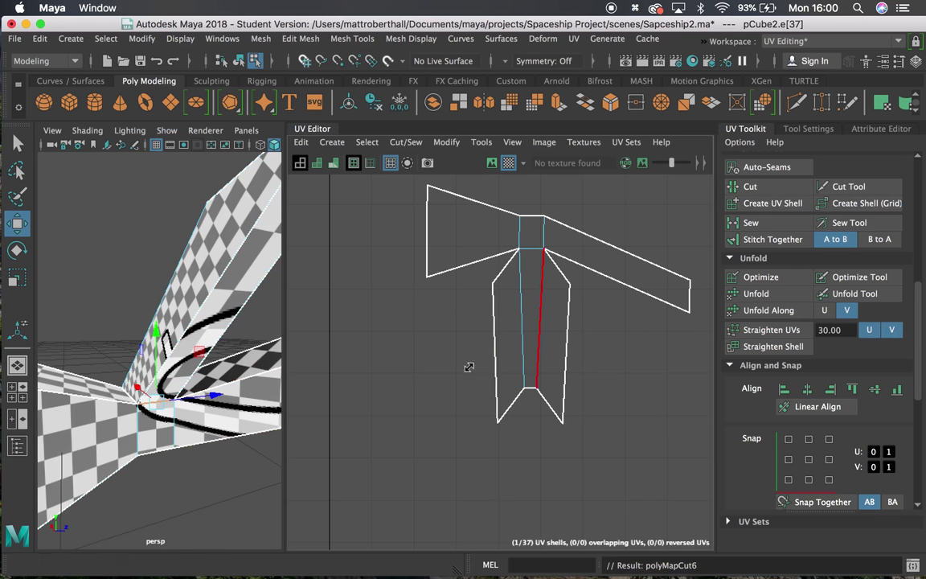
# Select the long side edge of the wingtip fin and stitch the two UV shells sharing it together, using A to B.
pyautogui.keyDown('alt'); pyautogui.moveTo(113, 414); pyautogui.dragTo(159, 336); pyautogui.keyUp('alt')
pyautogui.click(162, 331)
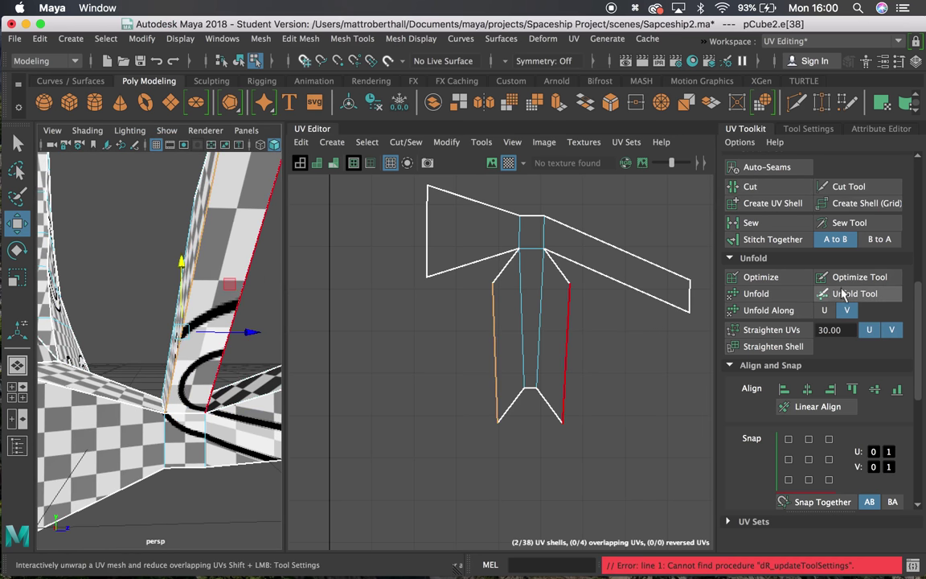
pyautogui.click(765, 240)
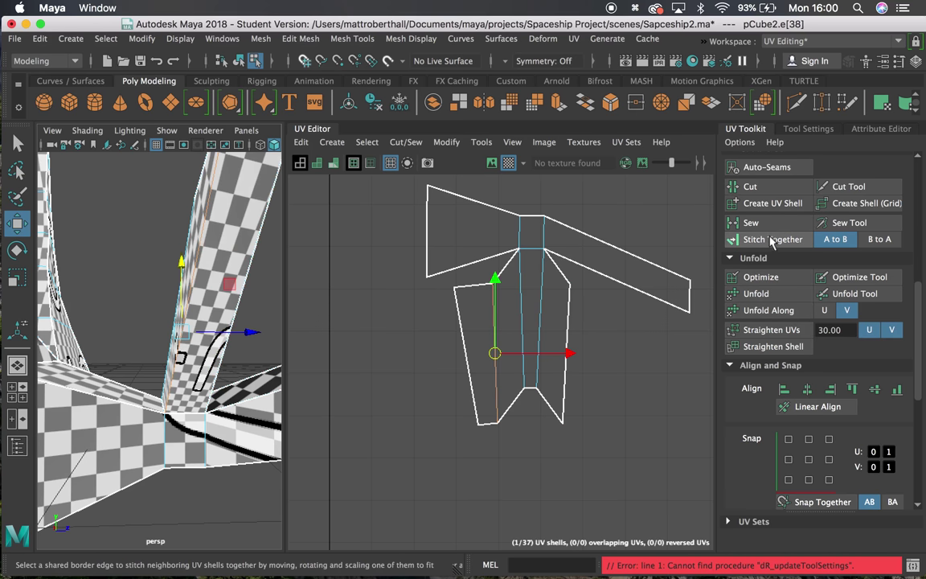
# Select all faces of the stitched fin shell in the UV Editor and unfold them.
pyautogui.moveTo(522, 286); pyautogui.dragTo(518, 324, button='right')
pyautogui.doubleClick(530, 285)
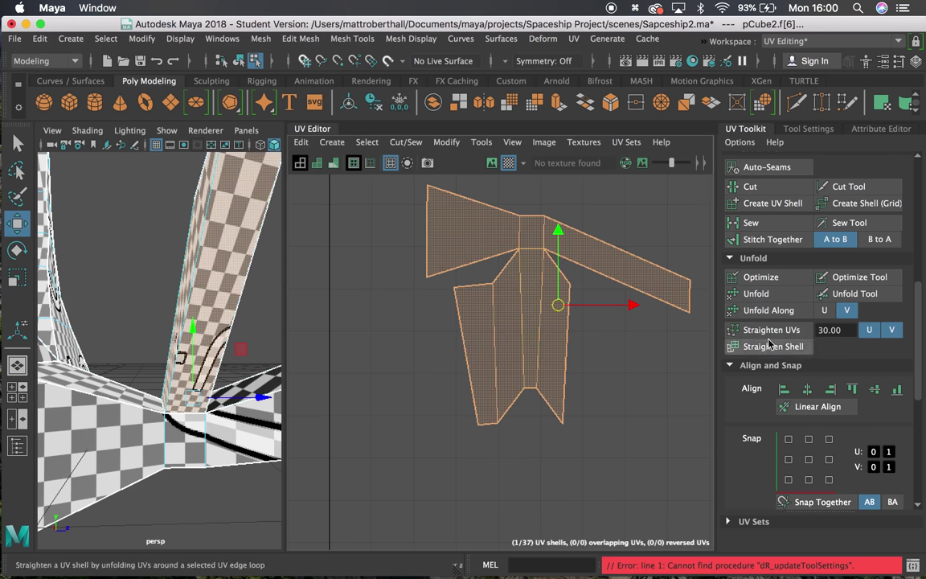
pyautogui.click(756, 294)
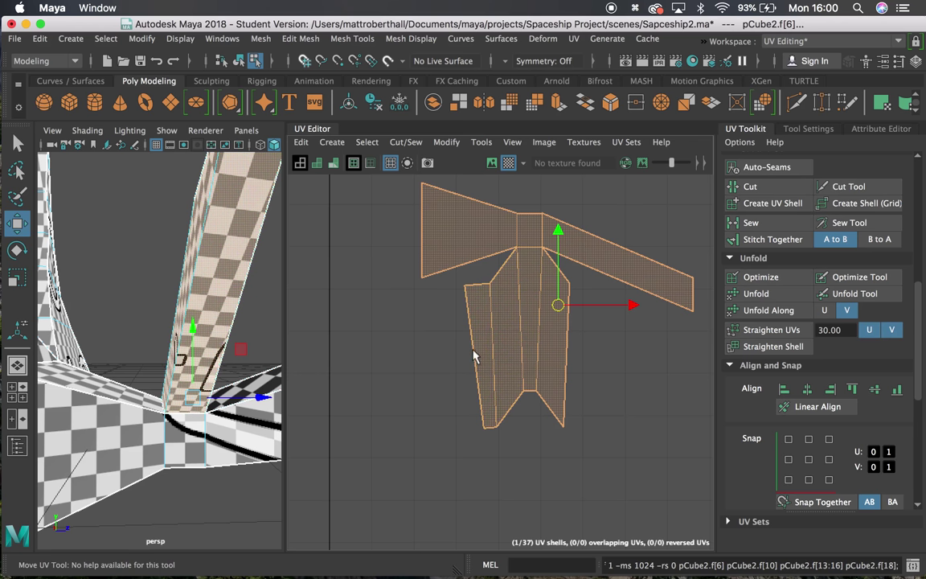
# Examine the checker pattern on the fin and compare it with the surrounding wing and hull surfaces for stretching and scale.
pyautogui.keyDown('alt'); pyautogui.moveTo(185, 357); pyautogui.dragTo(163, 356); pyautogui.keyUp('alt')
pyautogui.keyDown('alt'); pyautogui.moveTo(163, 356); pyautogui.dragTo(150, 343, button='right'); pyautogui.keyUp('alt')
pyautogui.keyDown('alt'); pyautogui.moveTo(163, 345); pyautogui.dragTo(99, 355); pyautogui.keyUp('alt')
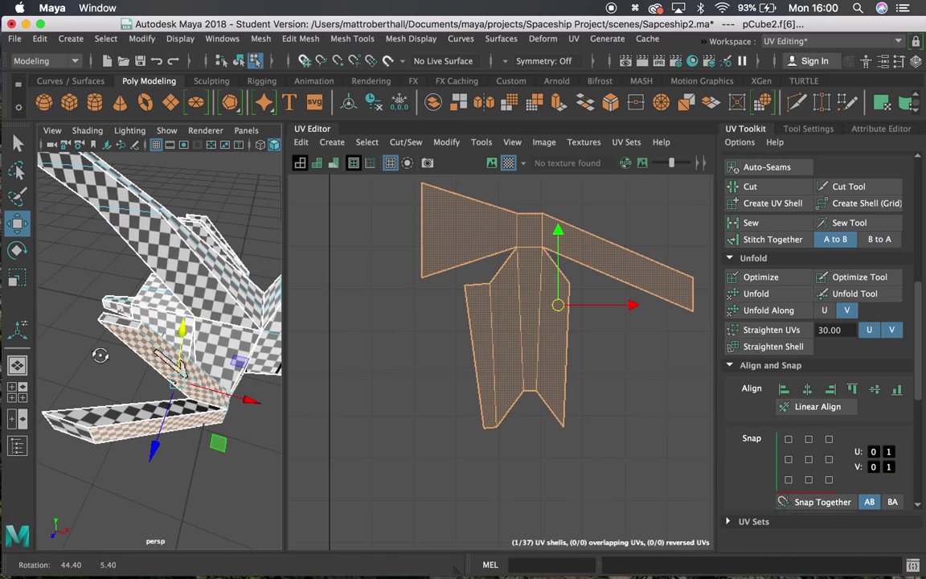
pyautogui.keyDown('alt'); pyautogui.moveTo(193, 345); pyautogui.dragTo(148, 328, button='right'); pyautogui.keyUp('alt')
pyautogui.keyDown('alt'); pyautogui.moveTo(164, 355); pyautogui.dragTo(210, 341); pyautogui.keyUp('alt')
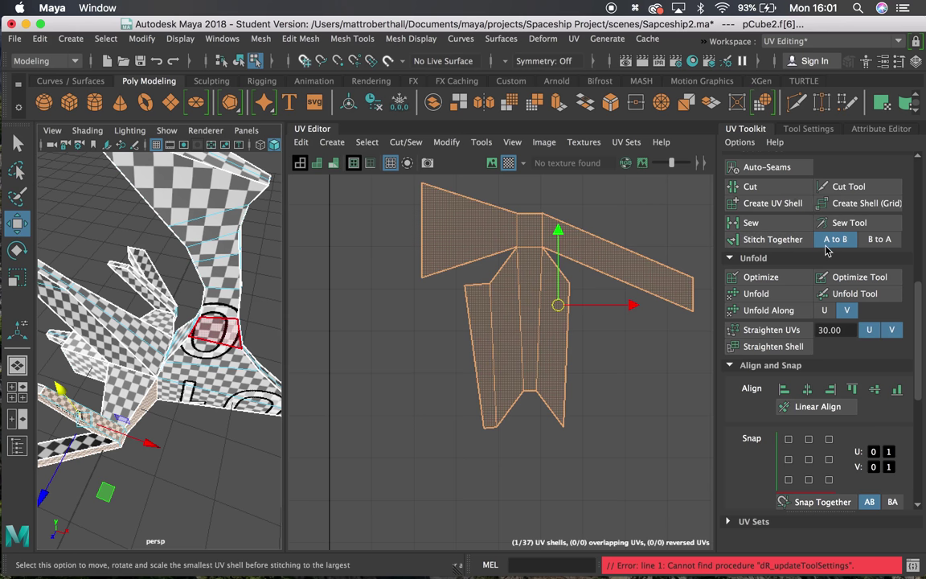
pyautogui.click(509, 163)
pyautogui.click(509, 162)
pyautogui.keyDown('alt'); pyautogui.moveTo(182, 411); pyautogui.dragTo(99, 368); pyautogui.keyUp('alt')
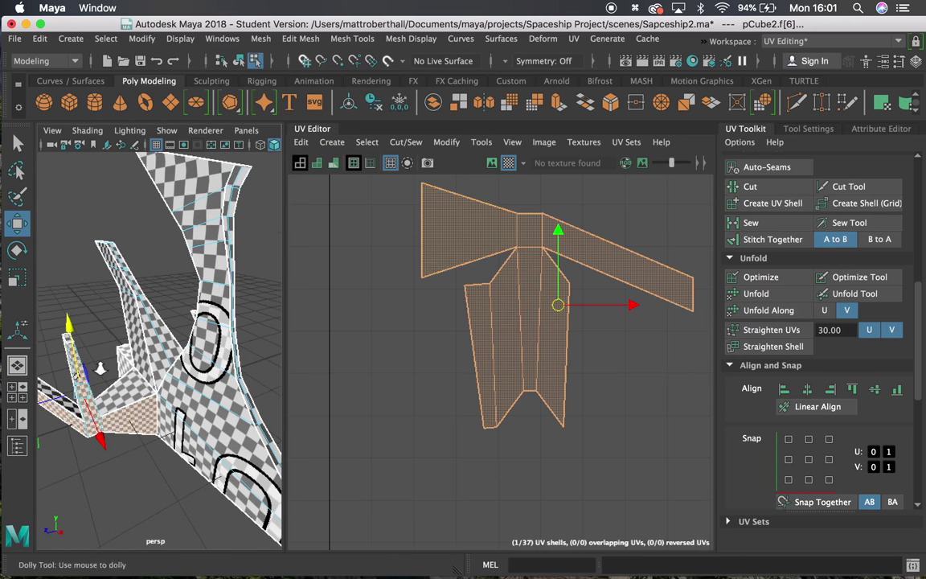
pyautogui.keyDown('alt'); pyautogui.moveTo(99, 368); pyautogui.dragTo(149, 380, button='right'); pyautogui.keyUp('alt')
pyautogui.keyDown('alt'); pyautogui.moveTo(150, 380); pyautogui.dragTo(198, 251, button='middle'); pyautogui.keyUp('alt')
pyautogui.keyDown('alt'); pyautogui.moveTo(198, 252); pyautogui.dragTo(205, 241); pyautogui.keyUp('alt')
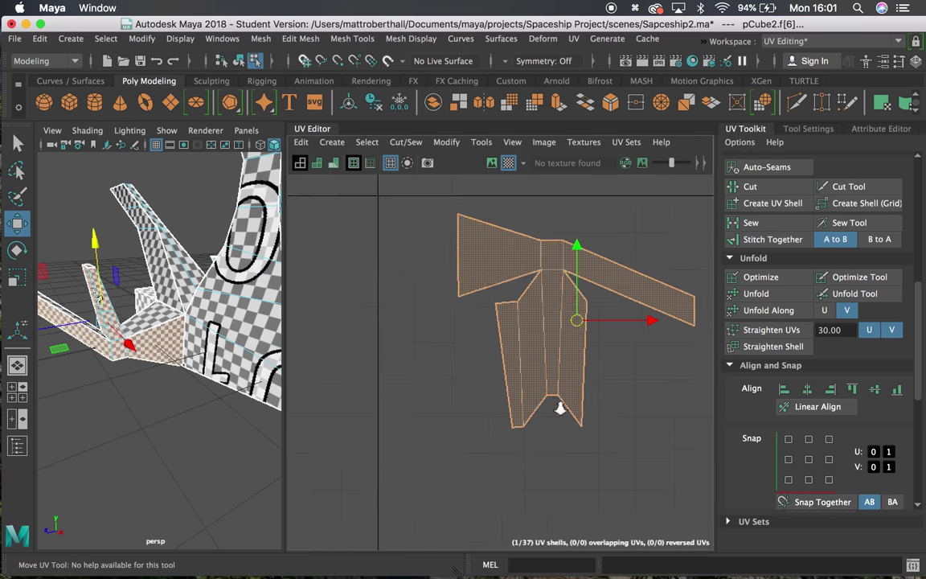
# Select all UV shells, including the separated fin shell, and lay them out automatically within the 0–1 UV space.
pyautogui.scroll(-5, 563, 402)
pyautogui.keyDown('alt'); pyautogui.moveTo(634, 400); pyautogui.dragTo(423, 311, button='middle'); pyautogui.keyUp('alt')
pyautogui.keyDown('alt'); pyautogui.moveTo(513, 358); pyautogui.dragTo(392, 274, button='right'); pyautogui.keyUp('alt')
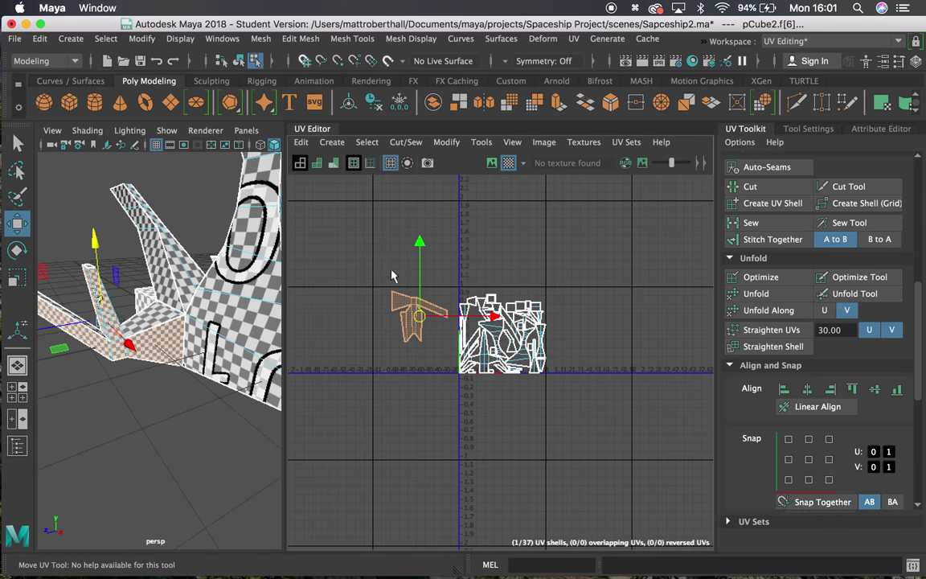
pyautogui.moveTo(348, 236); pyautogui.dragTo(647, 433)
pyautogui.scroll(-7, 804, 410)
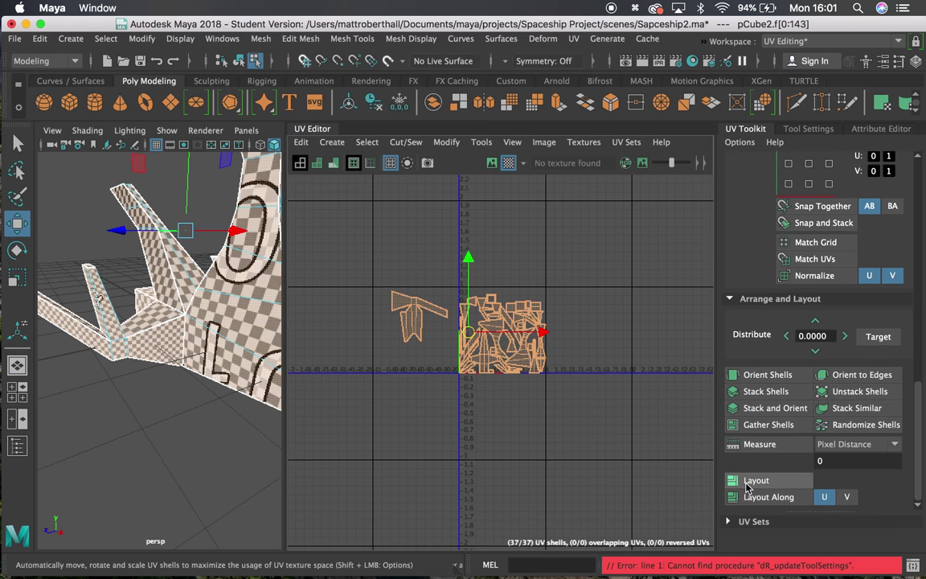
pyautogui.click(744, 481)
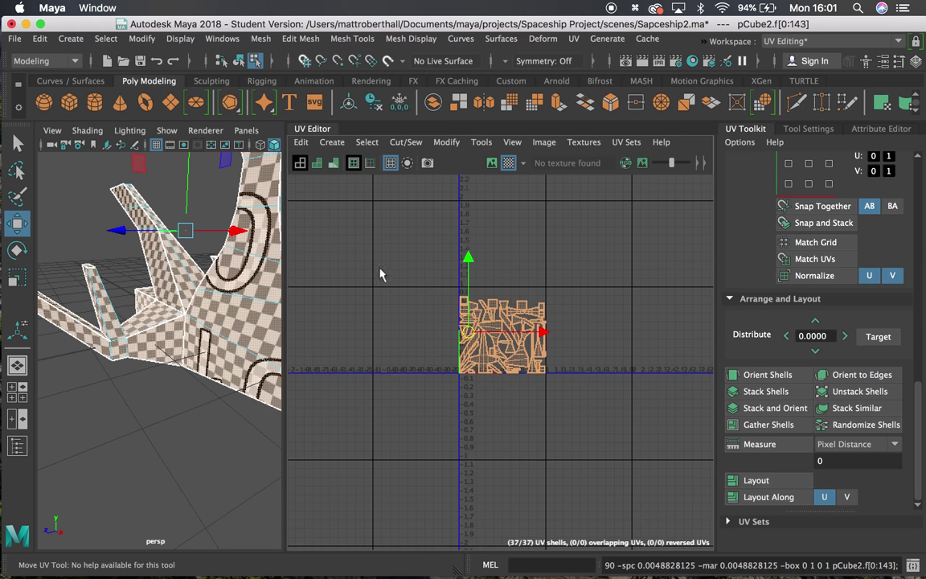
pyautogui.scroll(5, 584, 322)
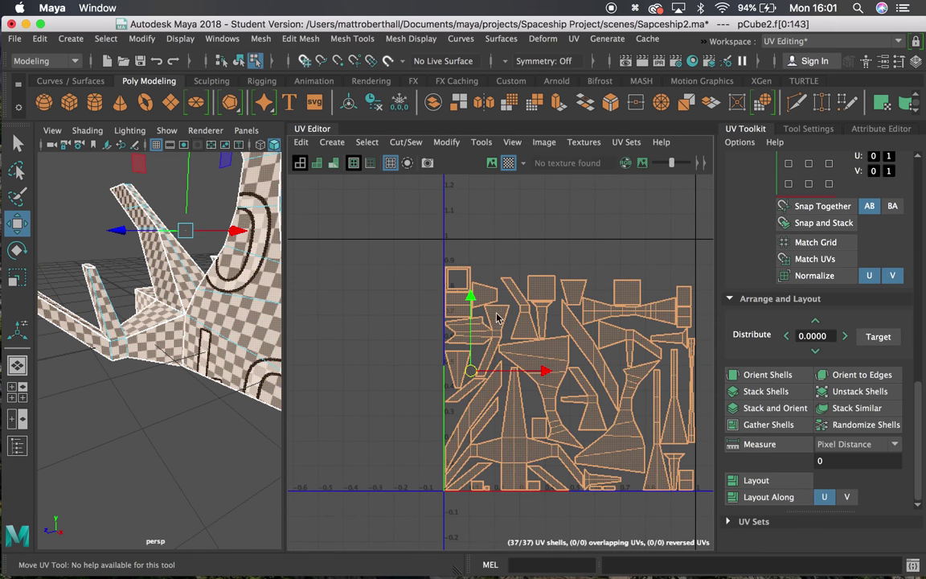
pyautogui.keyDown('alt'); pyautogui.moveTo(435, 246); pyautogui.dragTo(426, 235, button='middle'); pyautogui.keyUp('alt')
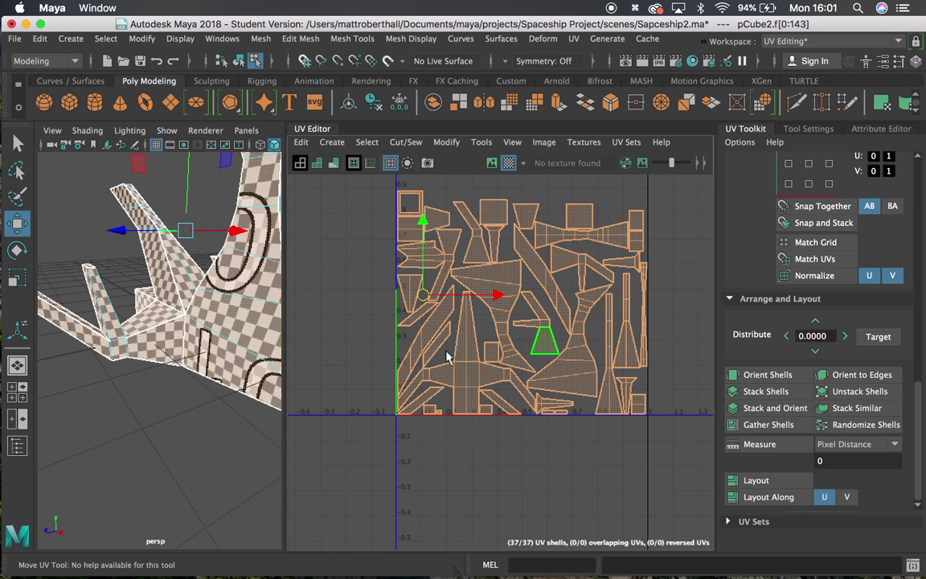